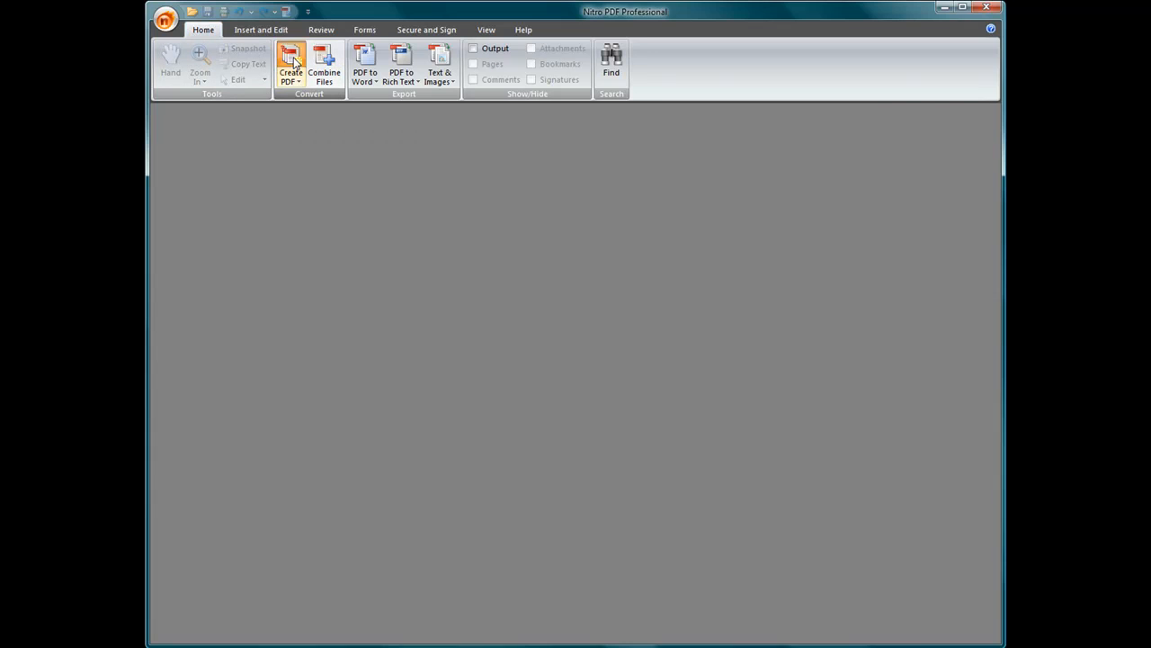
Add the nondisclosure noncircumvent 082010 file from Agreement Forms-Letters > NonDisclosure Agreement for conversion.
left_click(485, 226)
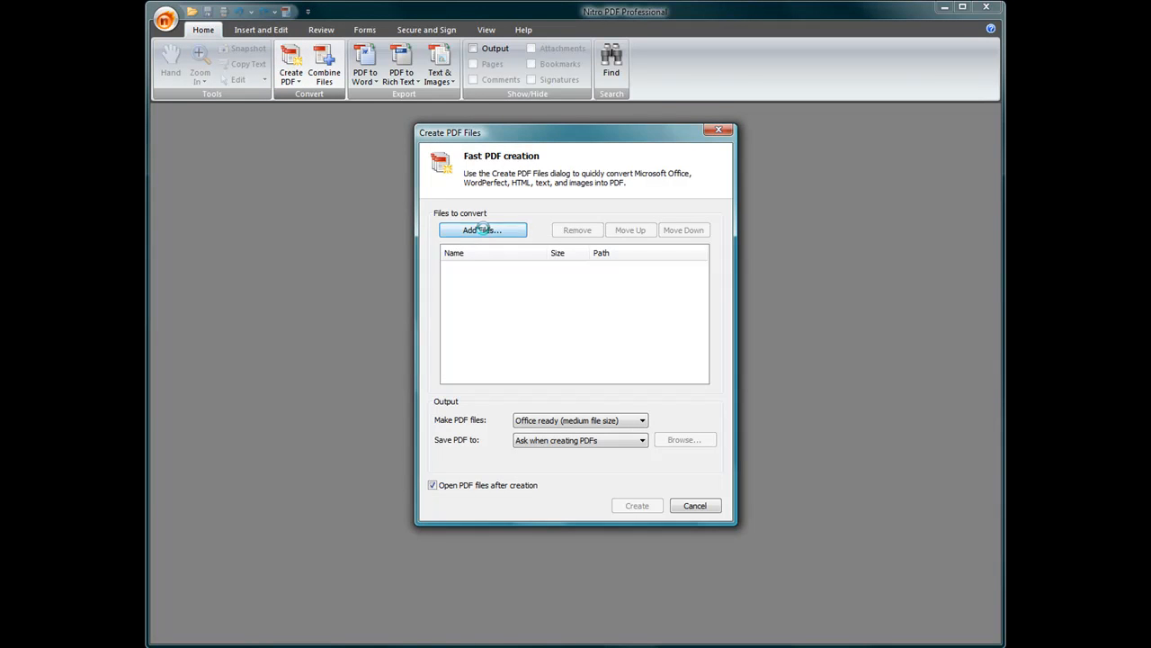
double_click(504, 244)
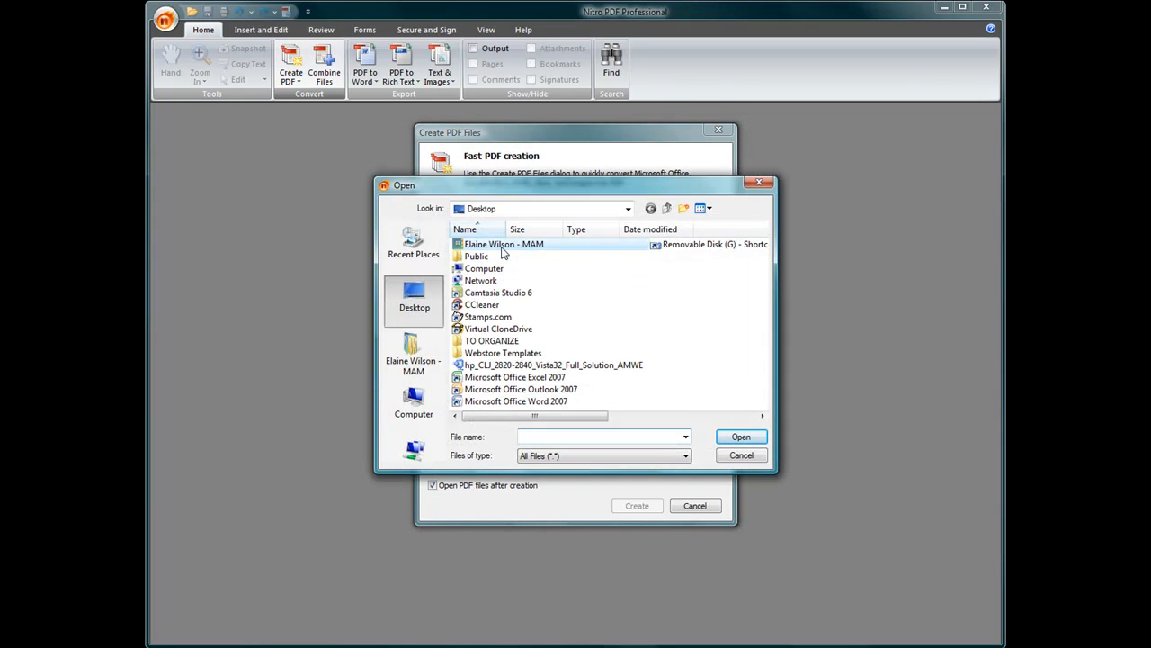
double_click(504, 403)
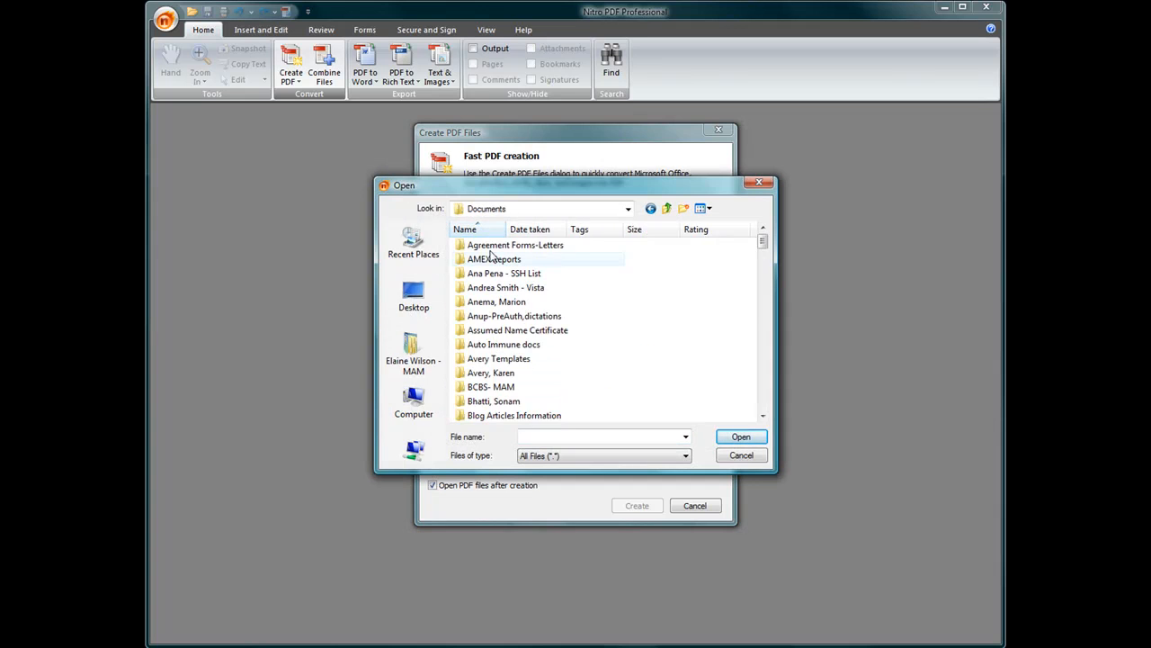
double_click(493, 248)
left_click_drag(763, 324, 738, 368)
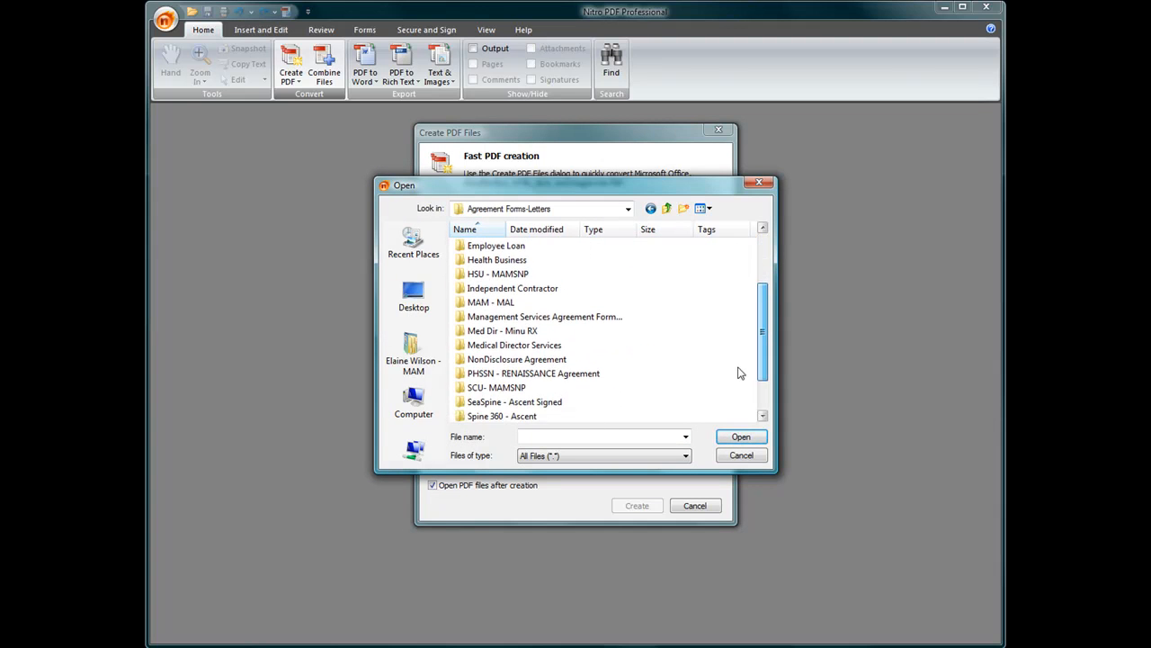
double_click(517, 359)
left_click(523, 274)
double_click(523, 275)
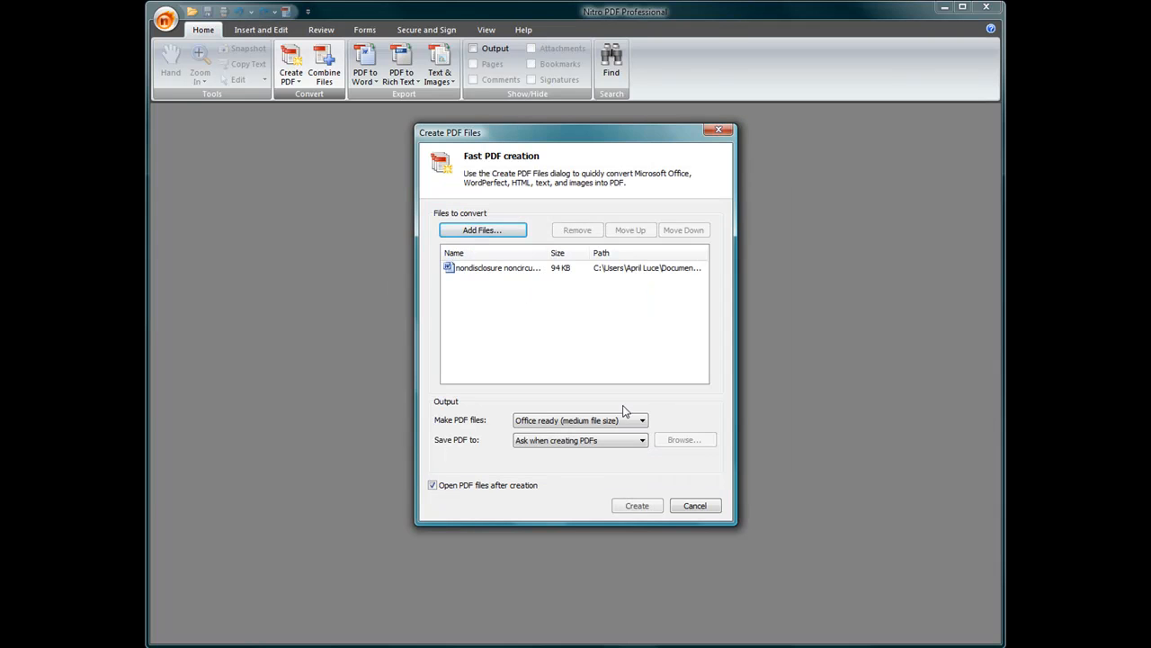
Convert it to PDF and save it to the Desktop.
left_click(644, 509)
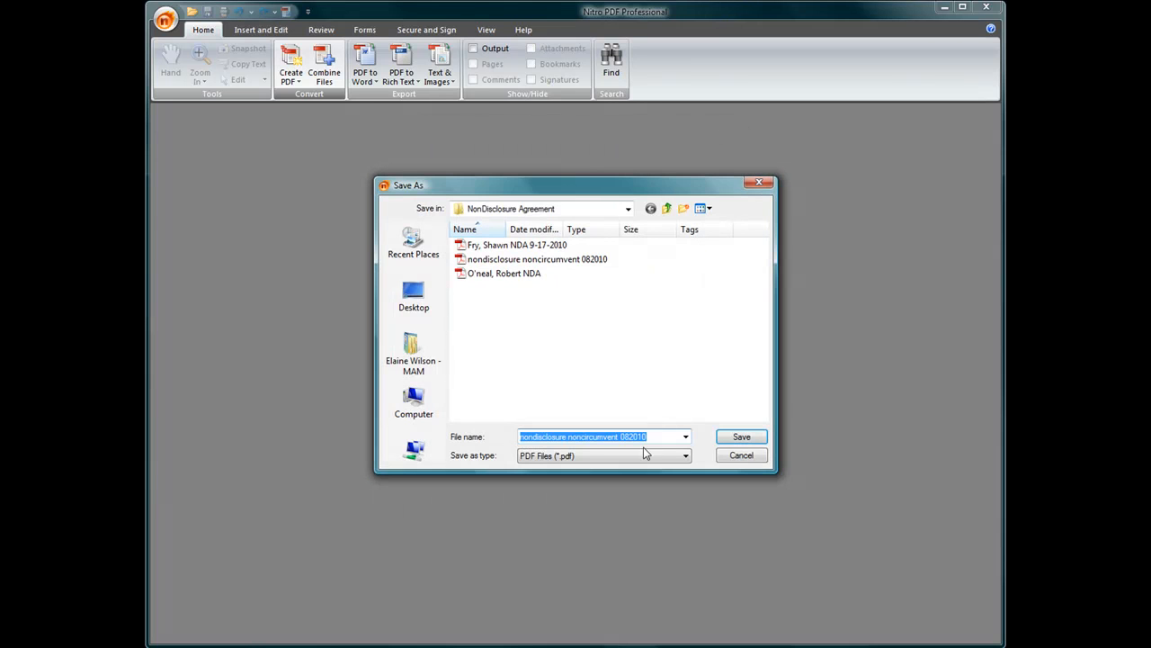
left_click(413, 299)
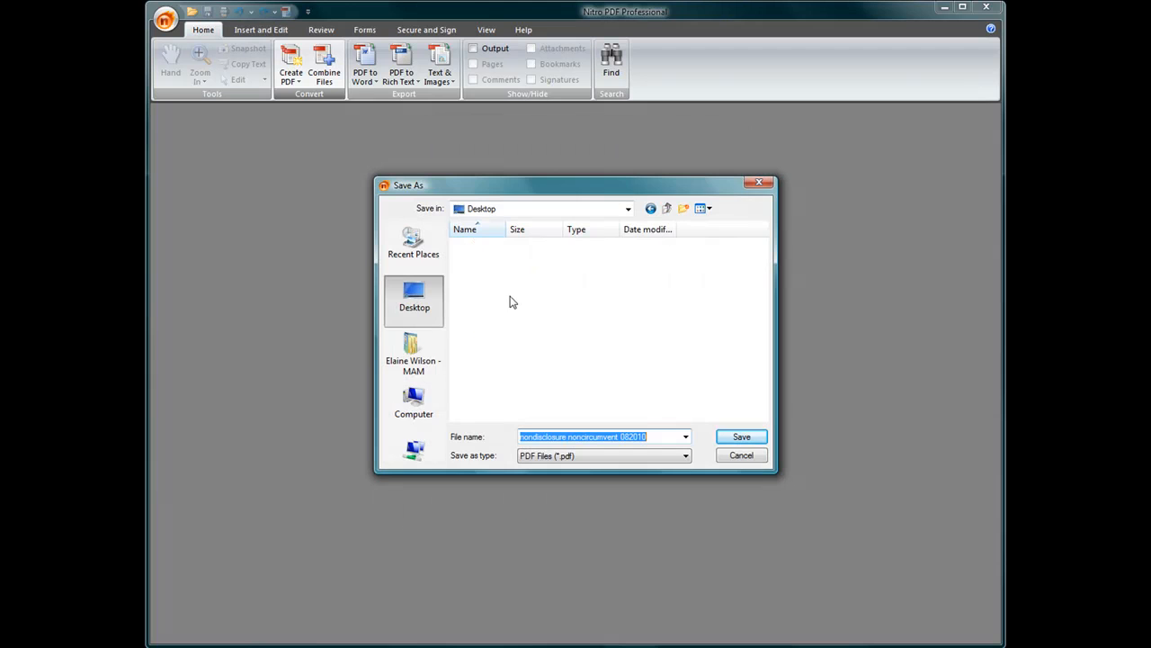
left_click(741, 438)
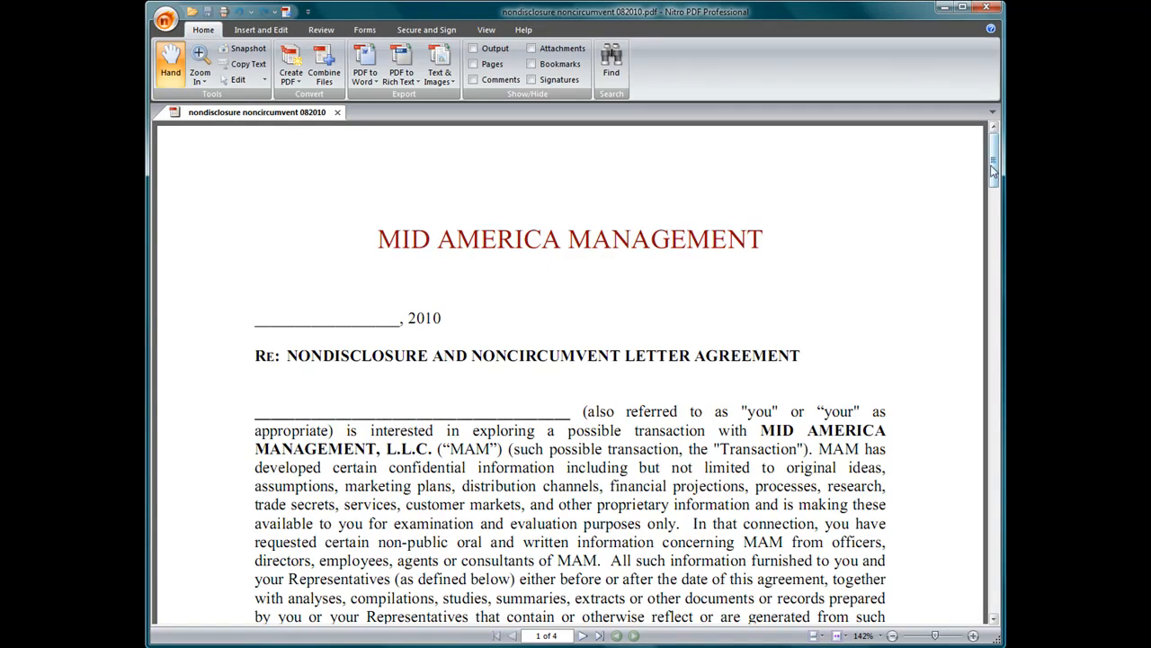
Scroll through the converted 4-page agreement and bring up the Forms tools.
mouse_move(995, 168)
left_mouse_down()
mouse_move(1002, 481)
mouse_move(991, 587)
mouse_move(1000, 165)
left_mouse_up()
left_click(364, 30)
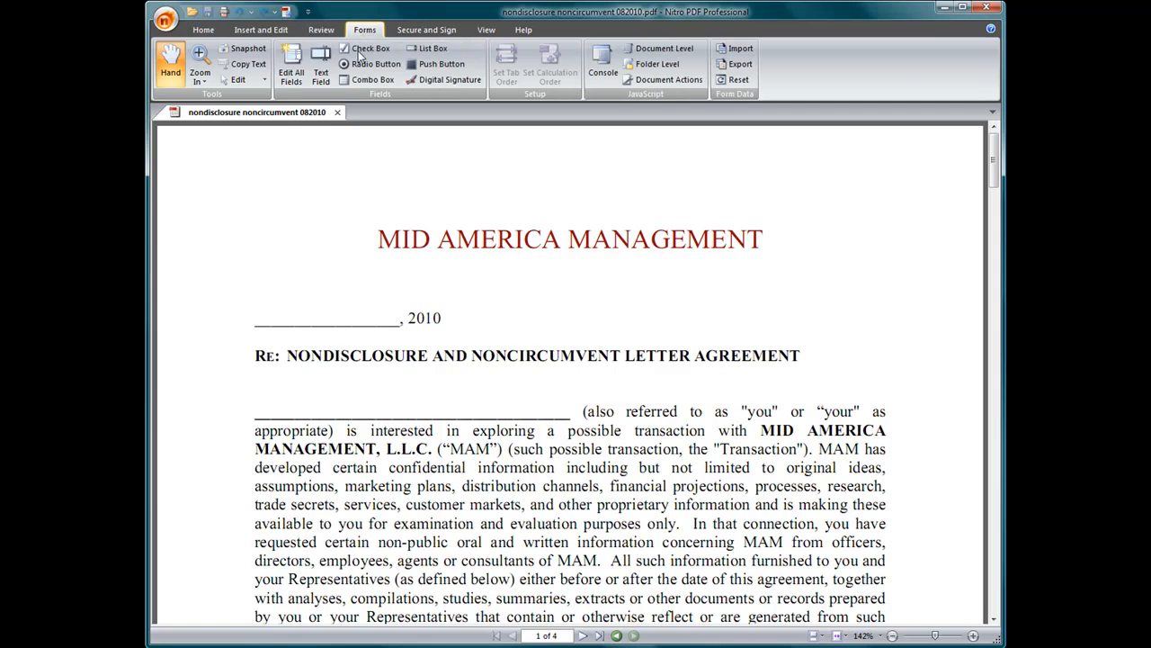
Draw a text field over the blank date line before ', 2010' and open its properties.
left_click(317, 82)
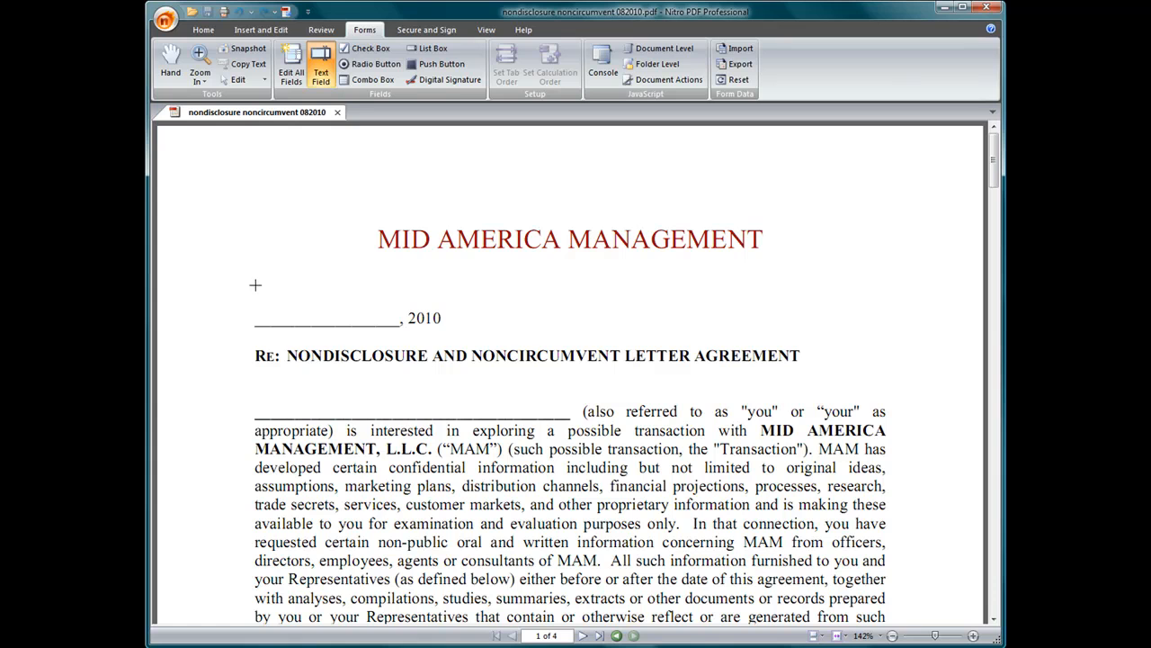
left_click_drag(254, 291, 399, 327)
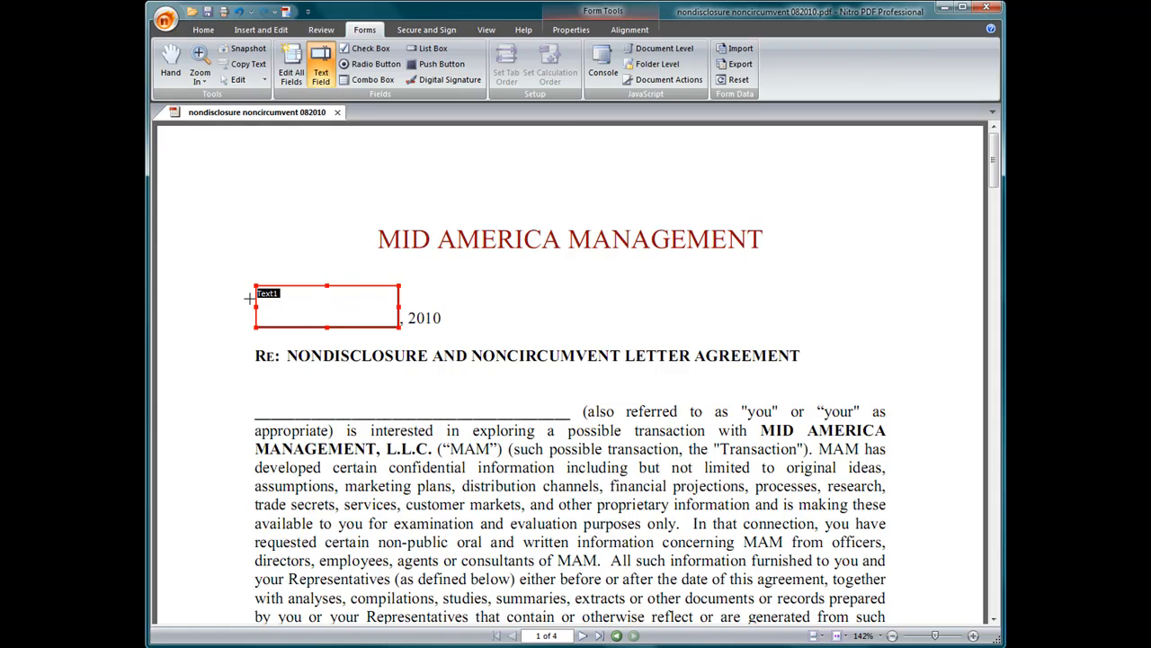
left_click(576, 30)
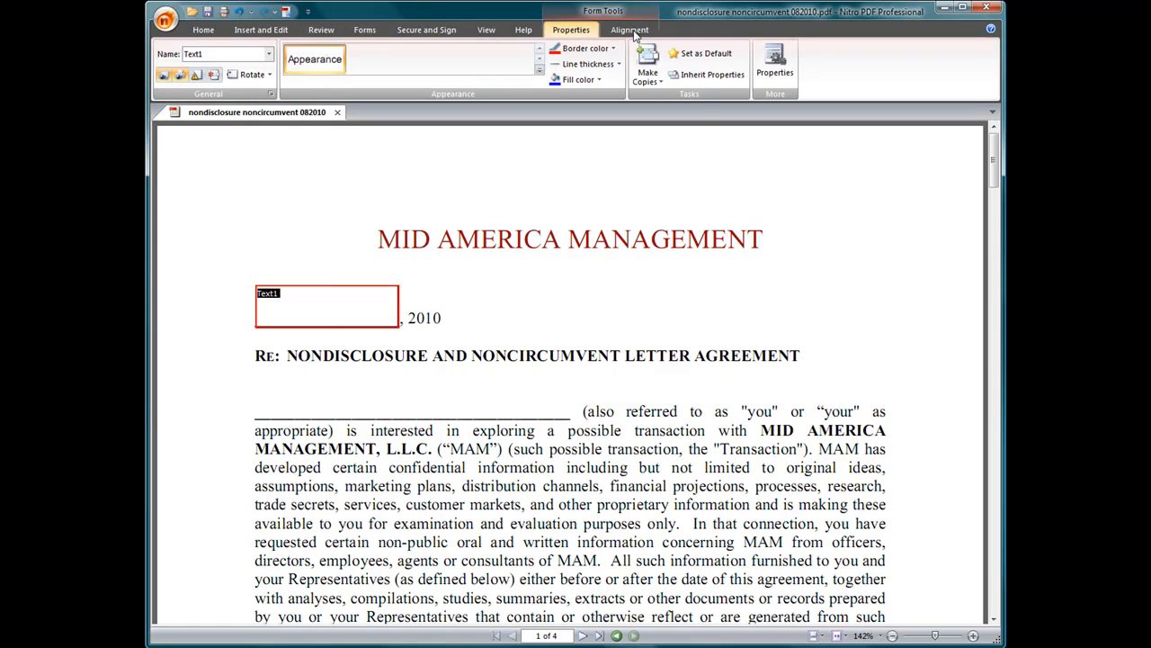
left_click(774, 67)
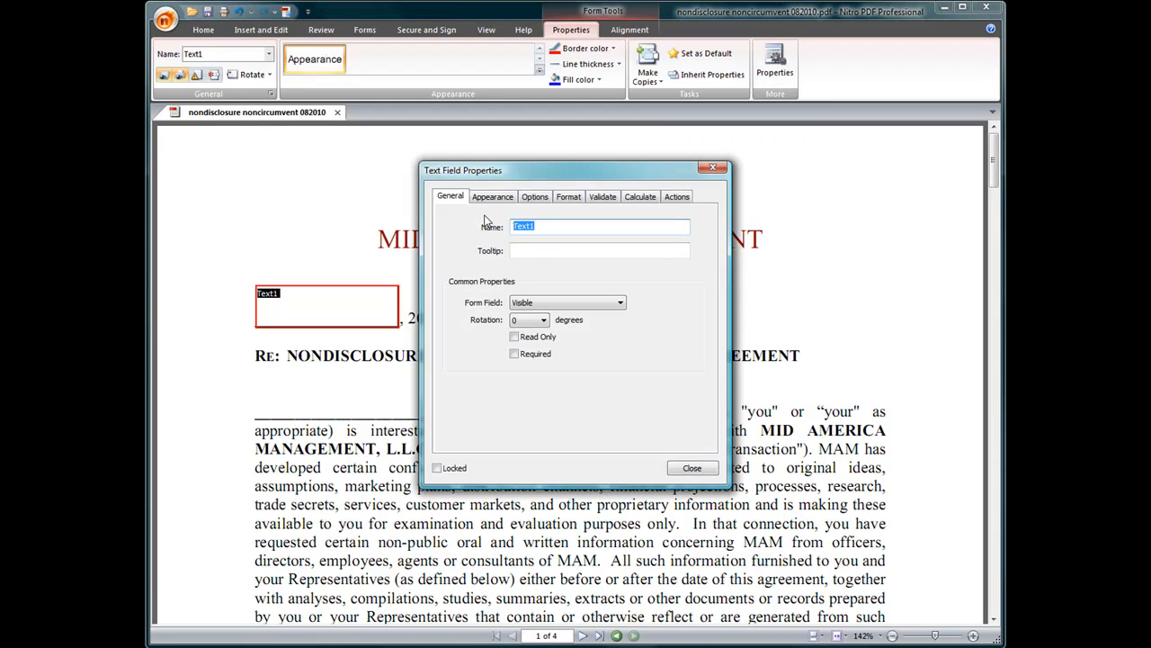
Name the field 'Date', make it required, with size 10 text, no border and no long-text scrolling.
type("Date")
left_click(514, 353)
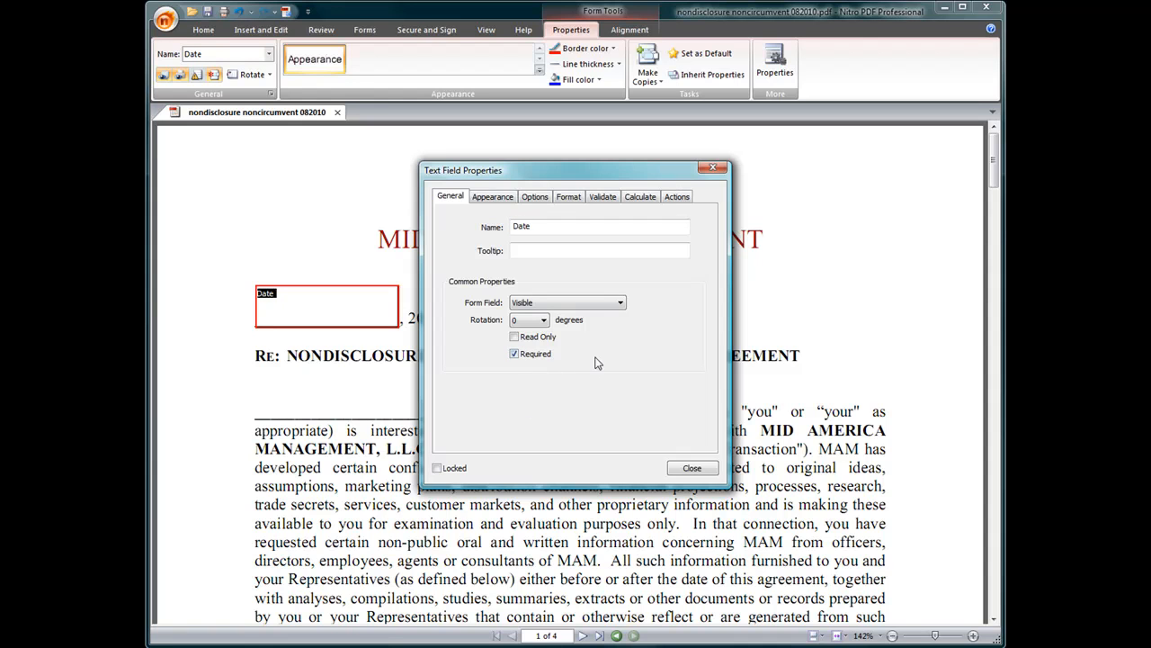
left_click(494, 196)
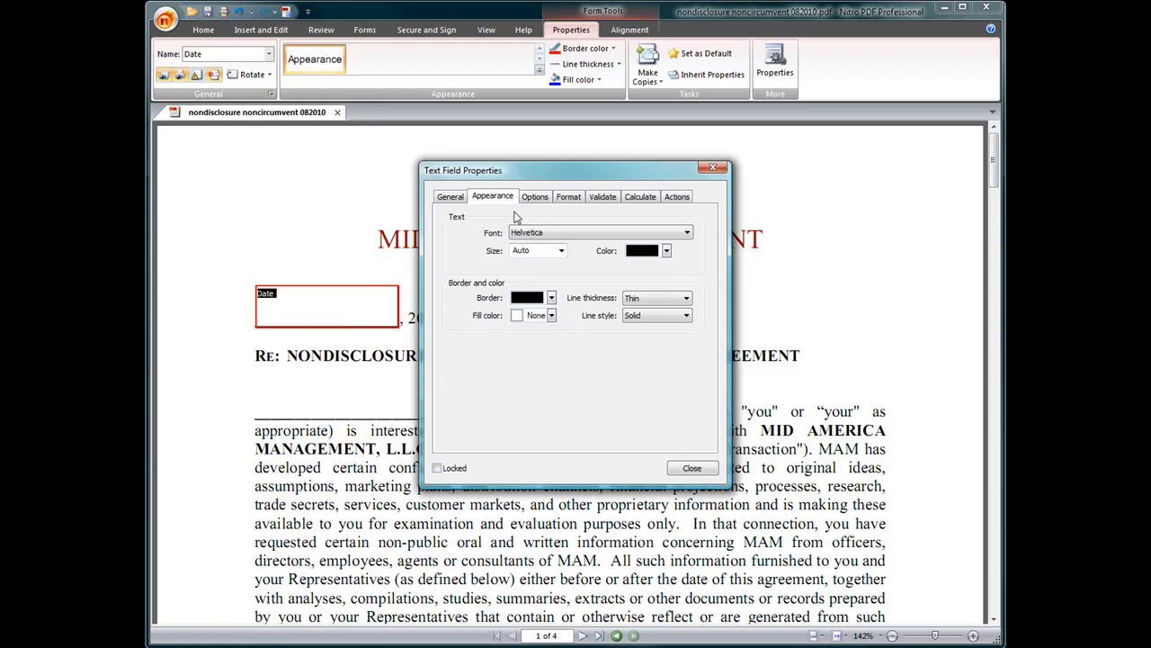
left_click(559, 251)
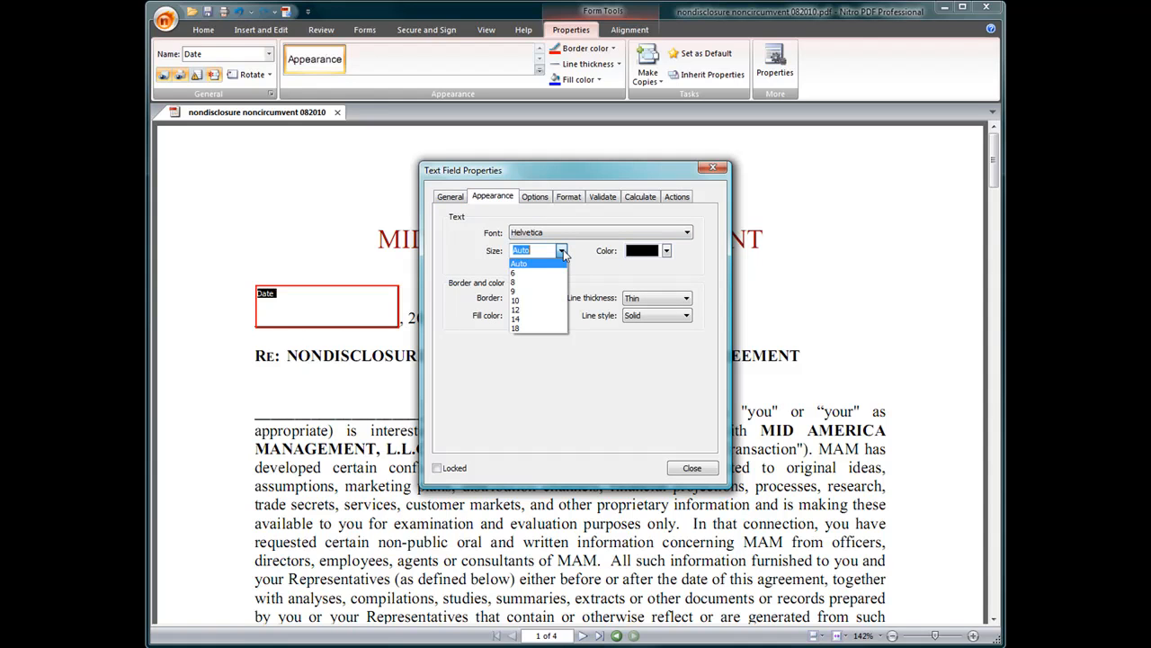
left_click(537, 300)
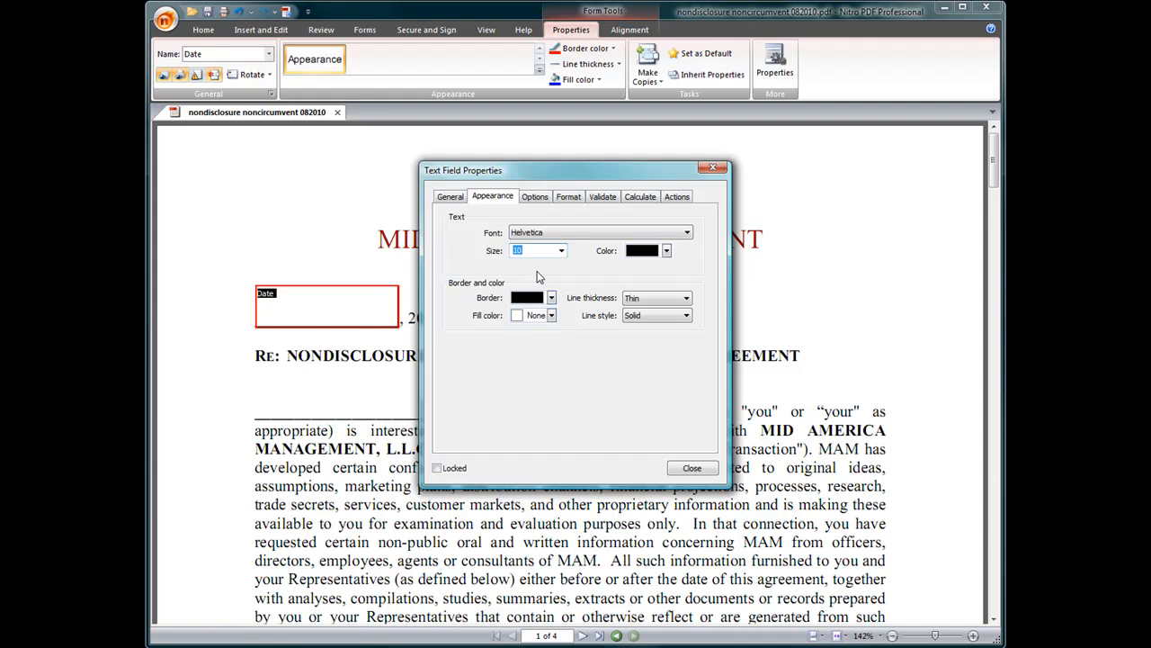
left_click(551, 297)
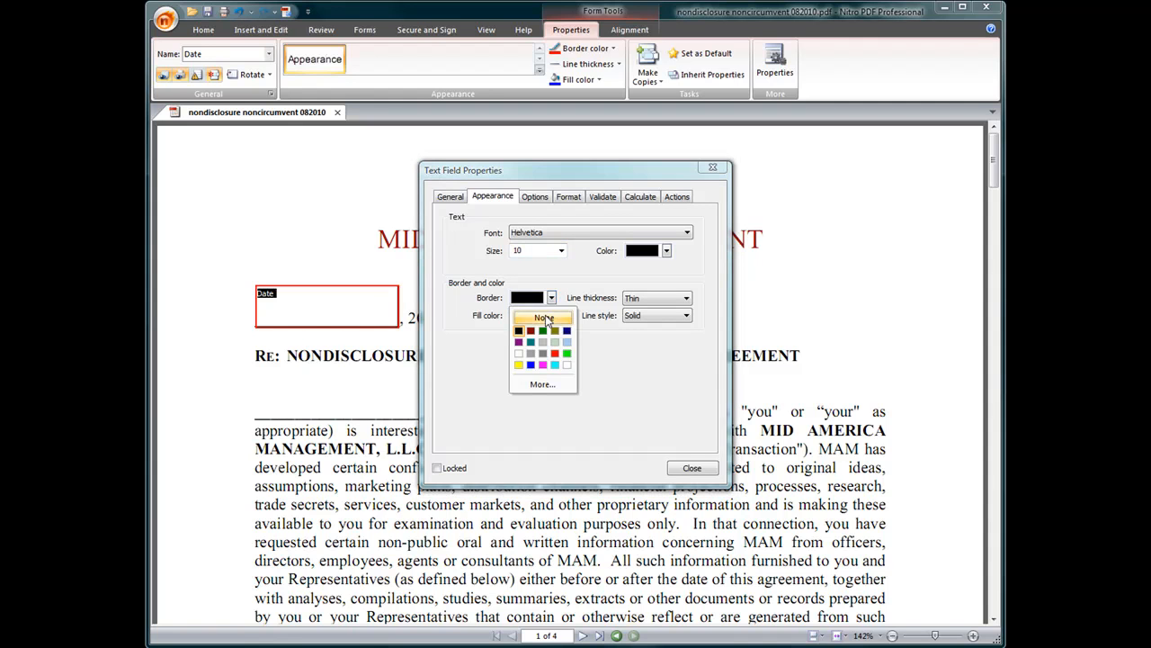
left_click(548, 320)
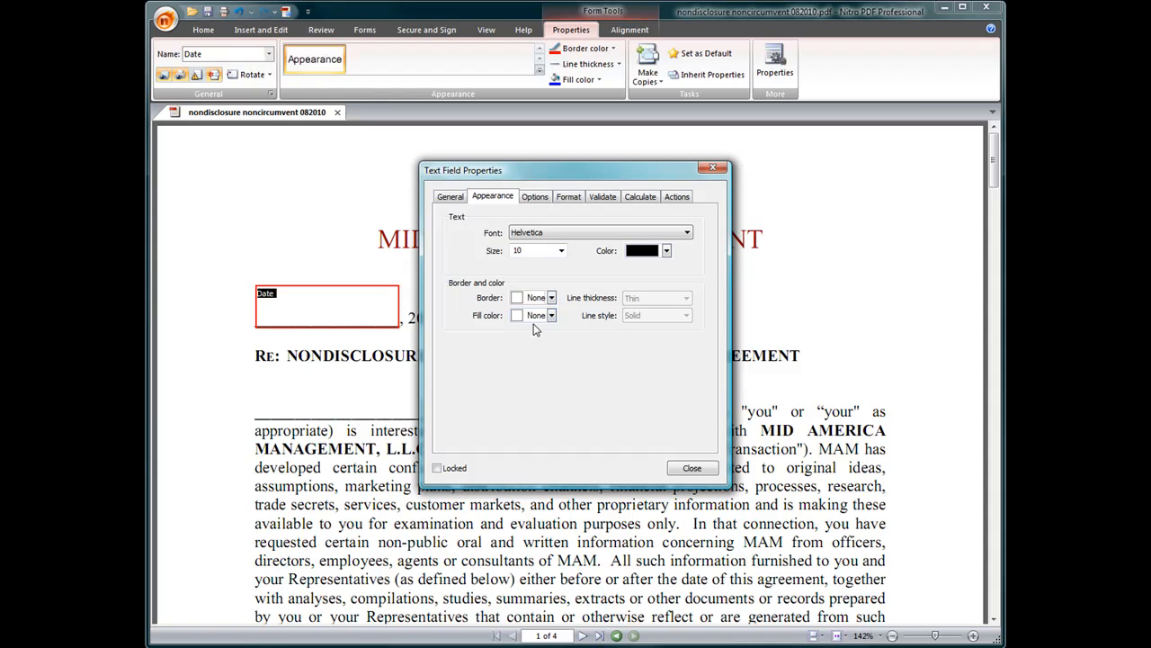
left_click(537, 198)
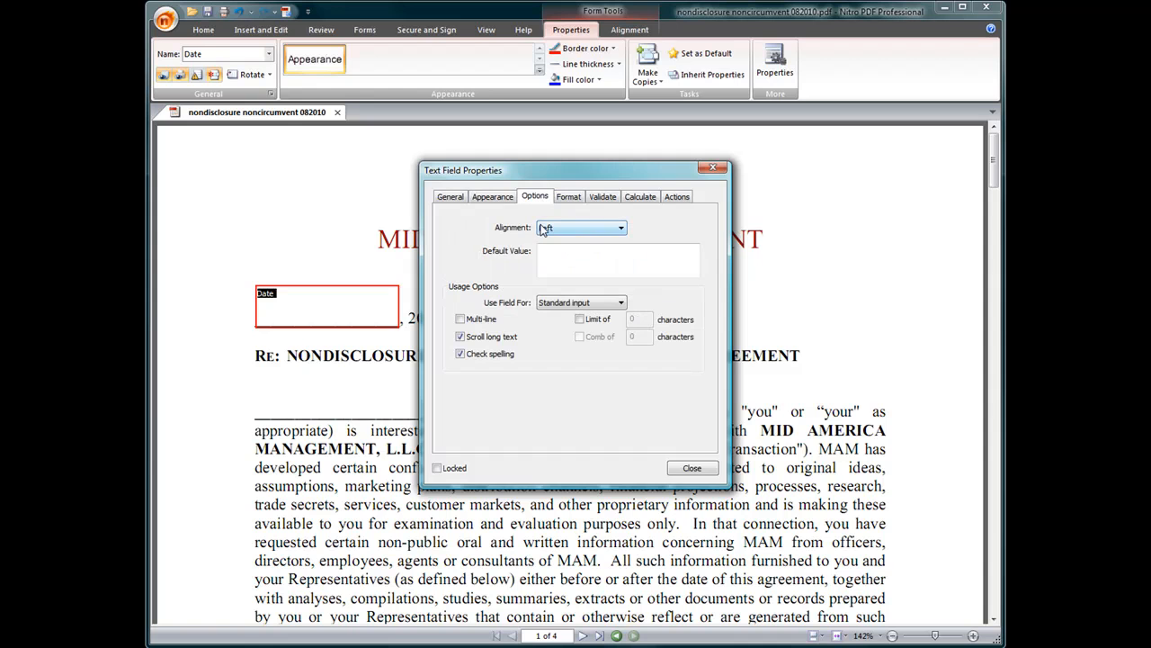
left_click(458, 332)
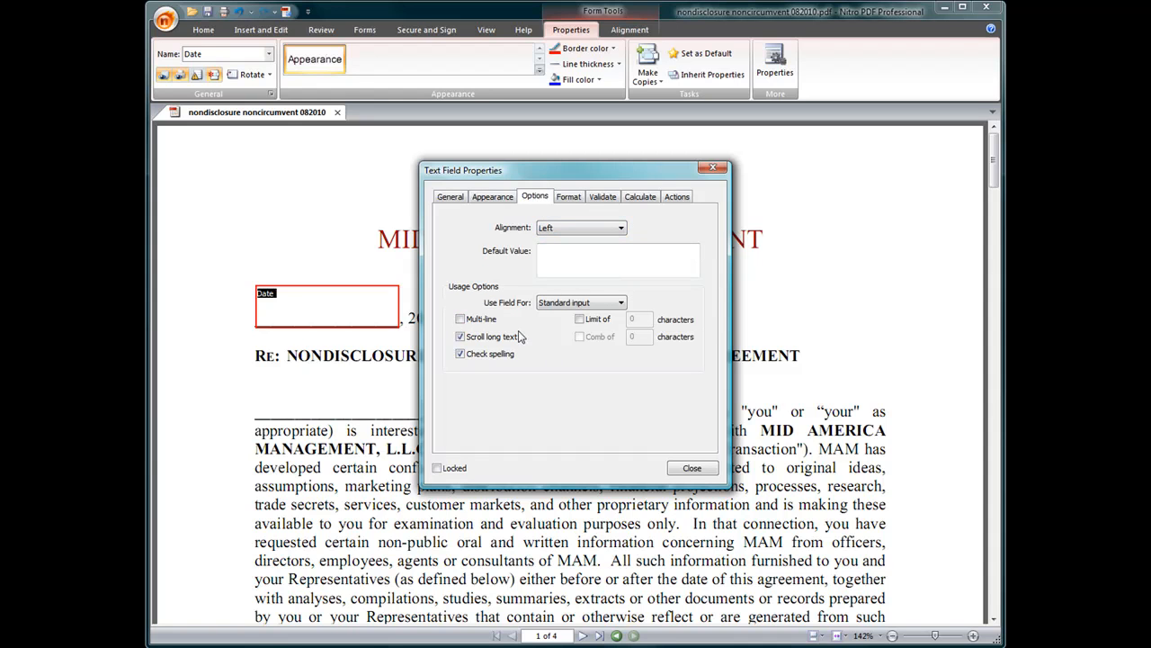
left_click(569, 197)
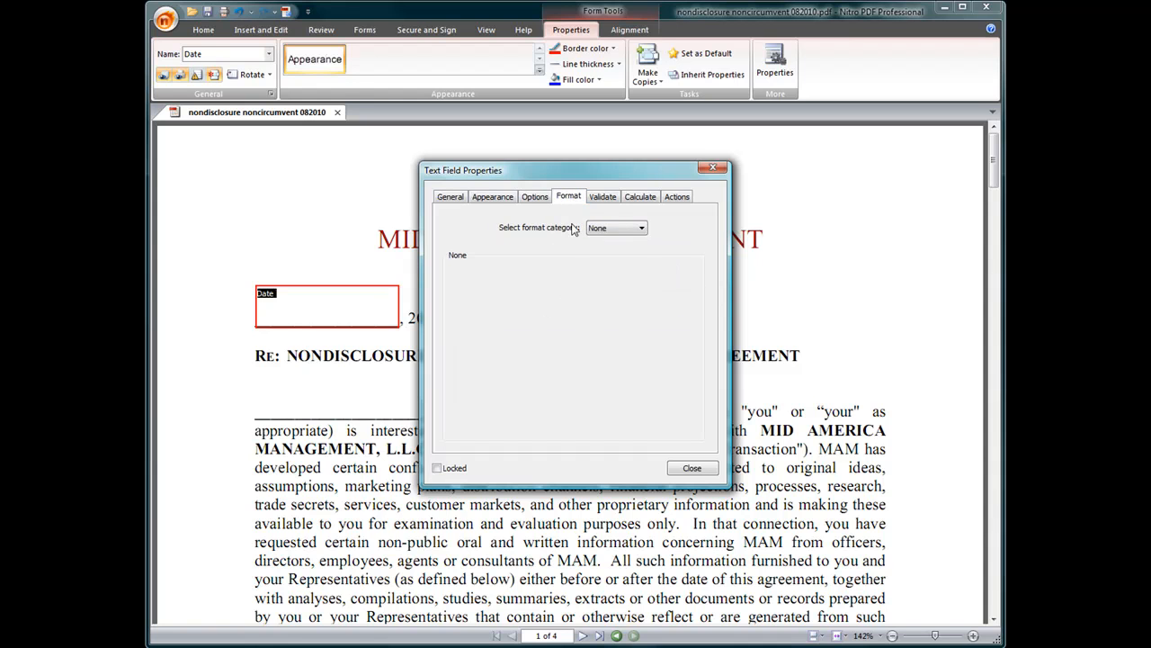
left_click(697, 471)
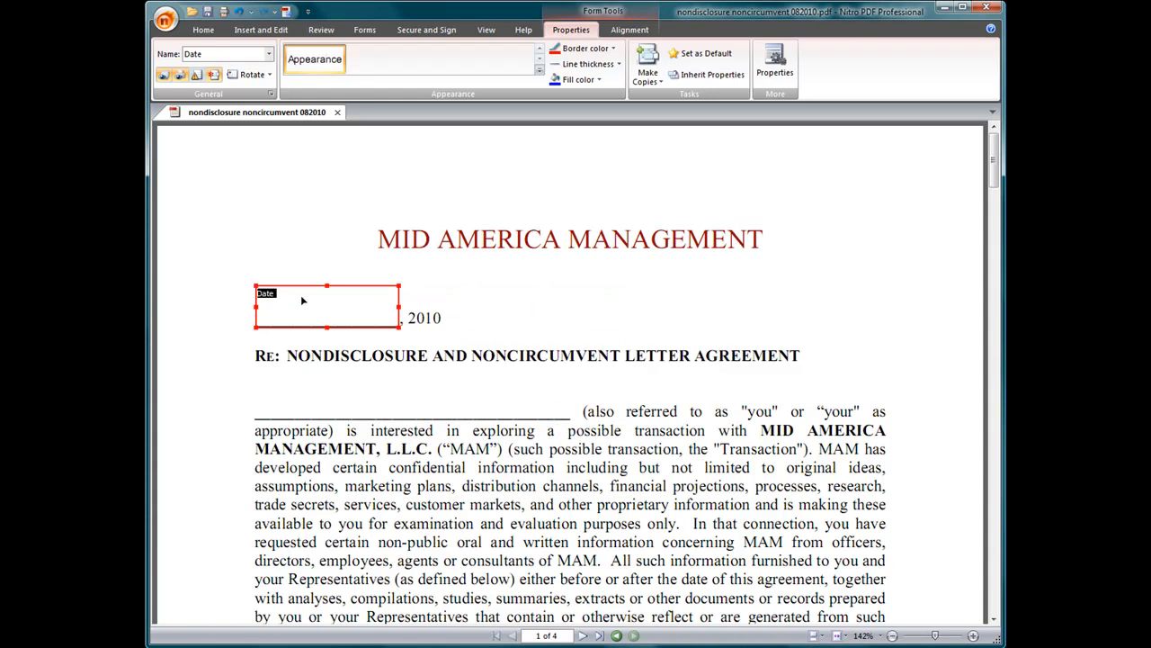
Draw a text field over the recipient name line and name it 'Client Full Name'.
left_click(256, 384)
left_click_drag(253, 378, 568, 418)
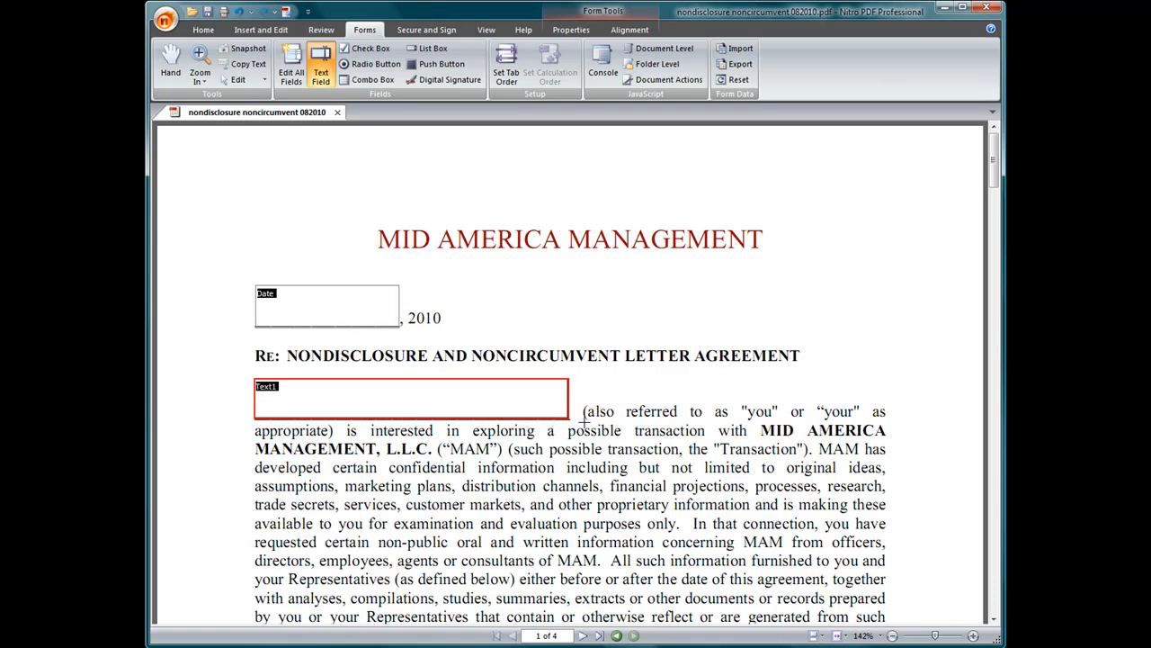
left_click(571, 30)
left_click(775, 72)
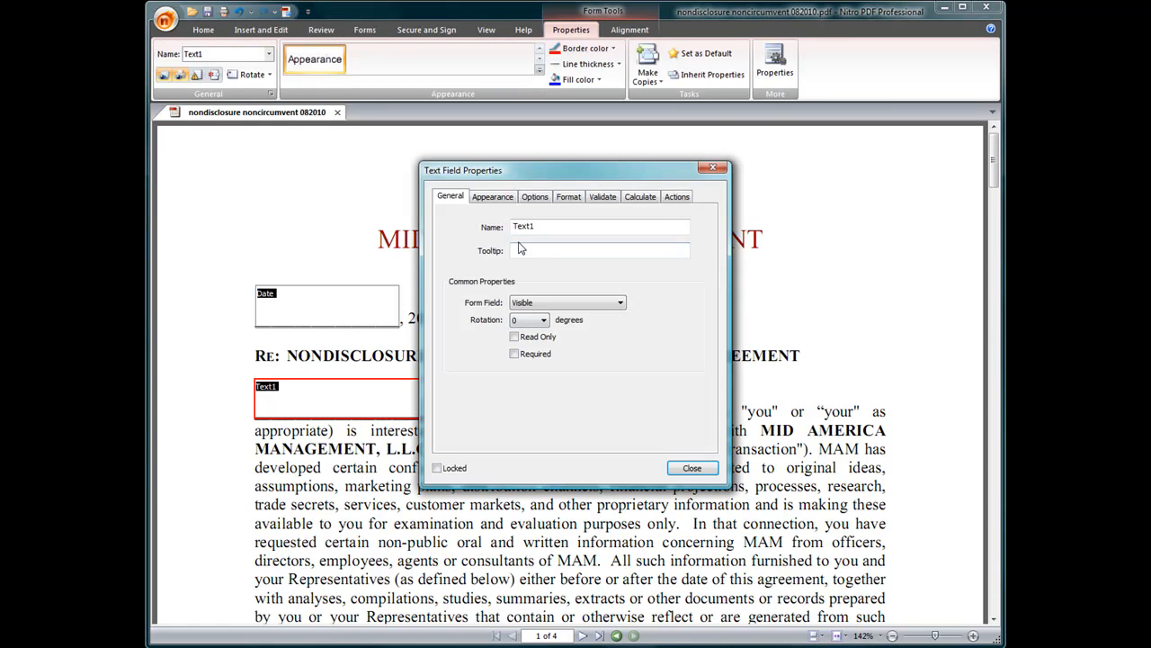
left_click_drag(546, 227, 501, 226)
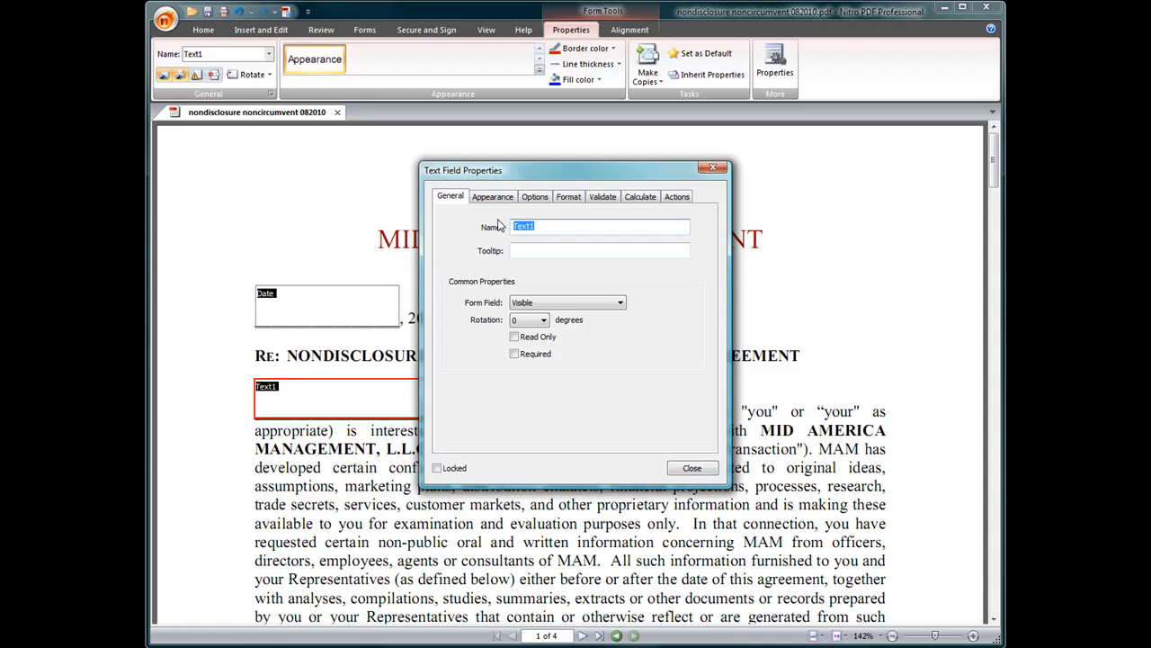
type("F")
left_click_drag(570, 224, 502, 208)
type("Client ful")
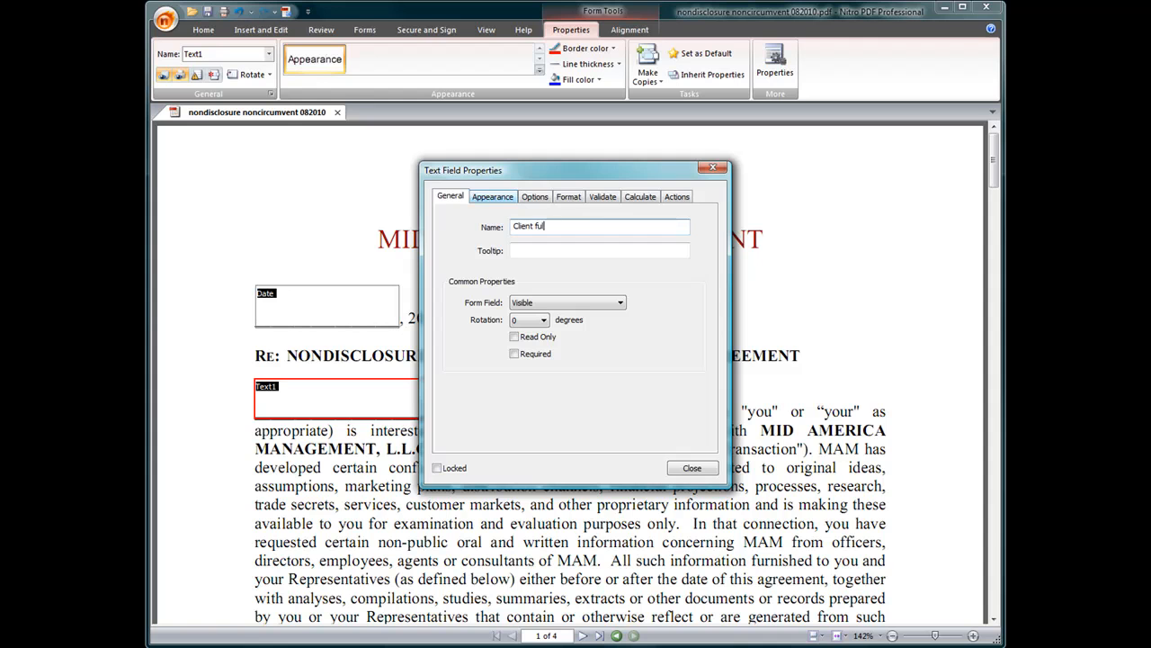
key("BackSpace")
type("Name")
Give the Client Full Name field size 10 text and no border.
left_click(493, 196)
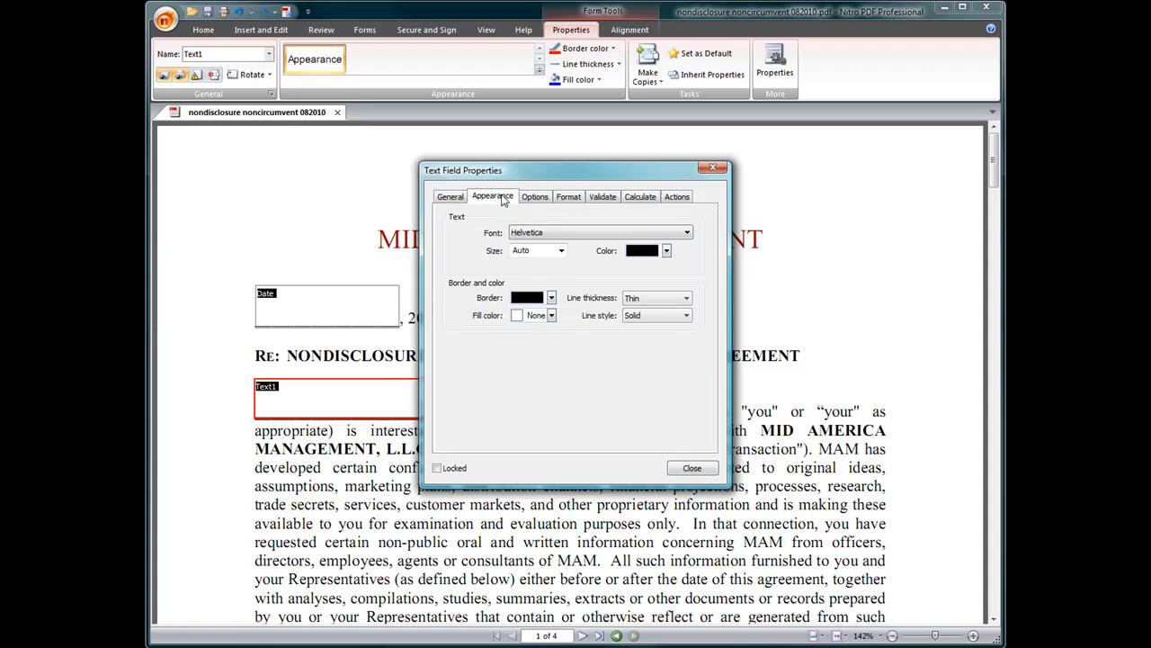
left_click(561, 251)
left_click(525, 308)
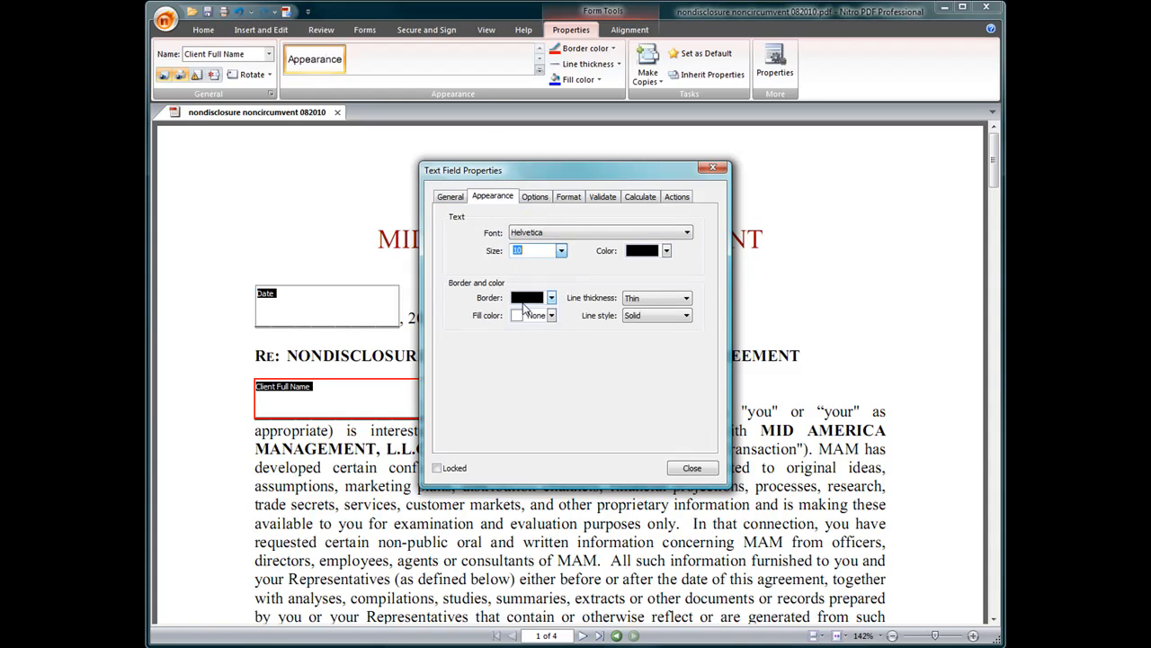
left_click(551, 296)
left_click(539, 312)
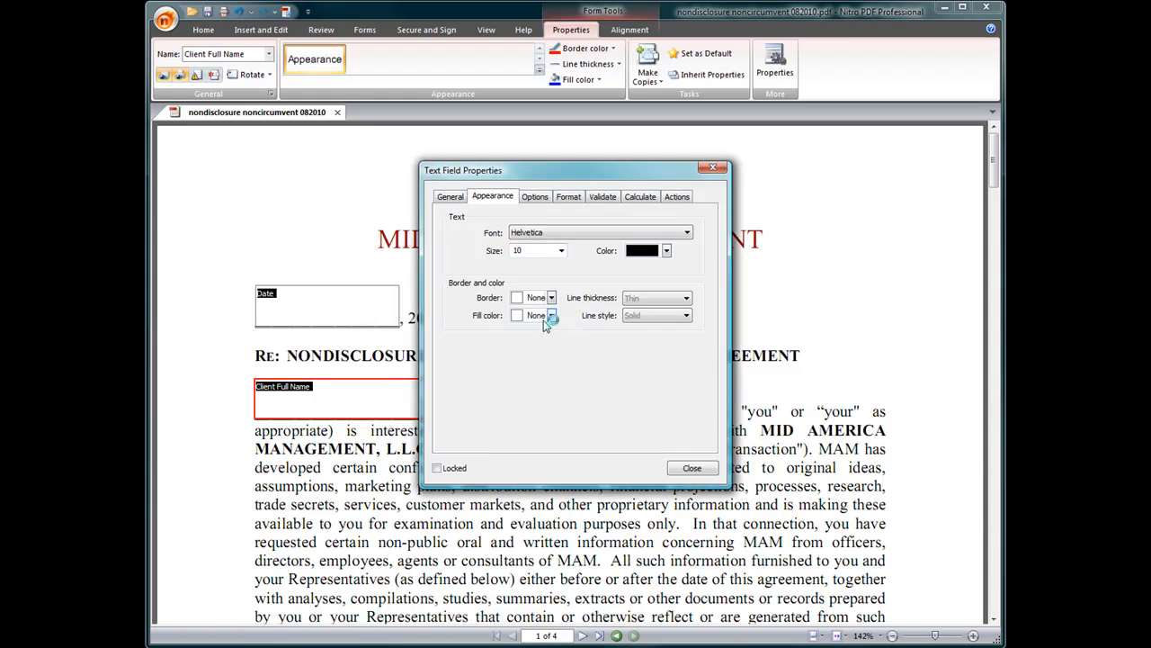
left_click(540, 196)
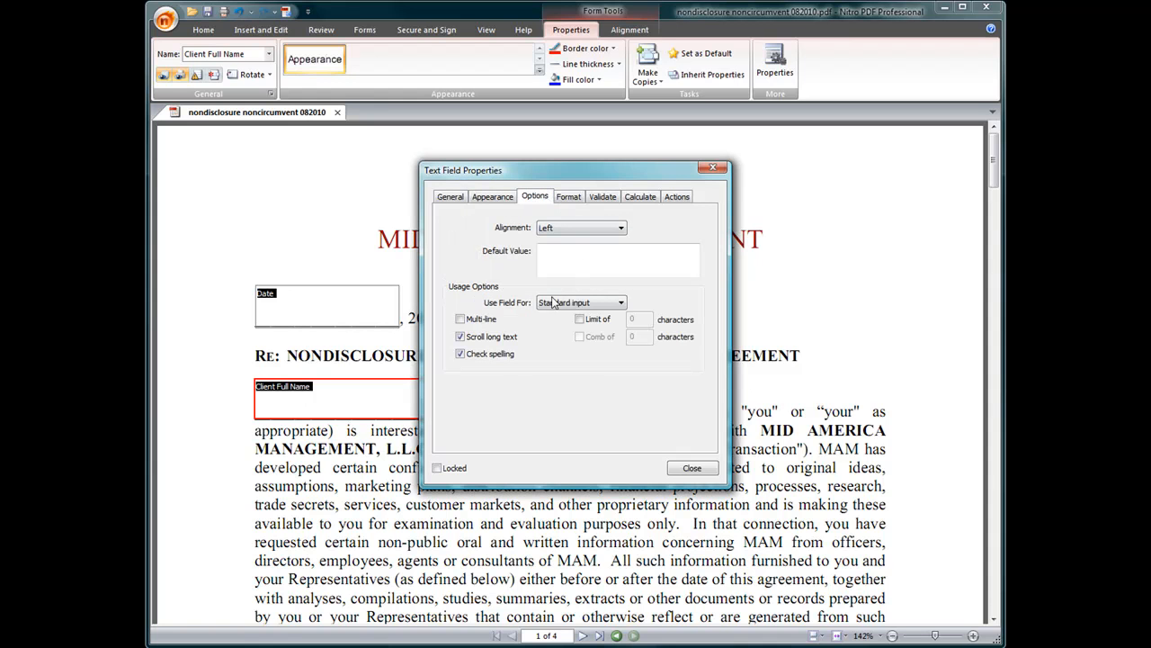
left_click(690, 469)
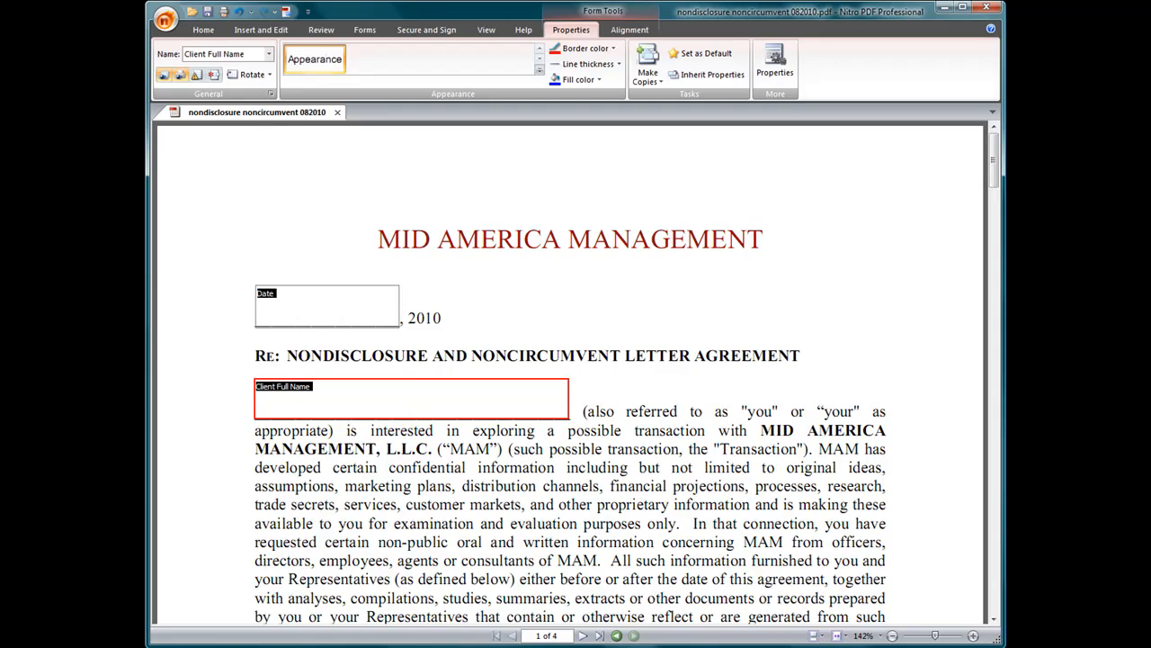
Paste a copy of the Client Full Name field on page 4 and stretch it across the Name line.
mouse_move(994, 166)
left_mouse_down()
mouse_move(975, 507)
mouse_move(988, 592)
left_mouse_up()
key("ctrl+v")
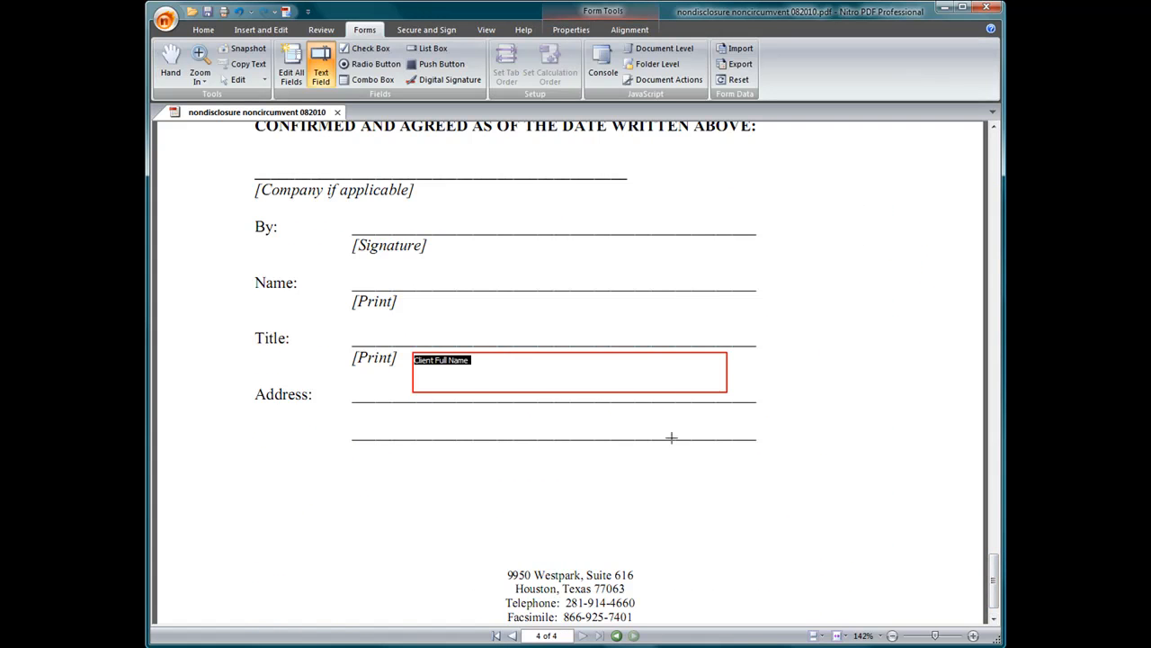
left_click(591, 360)
left_click_drag(589, 360, 509, 257)
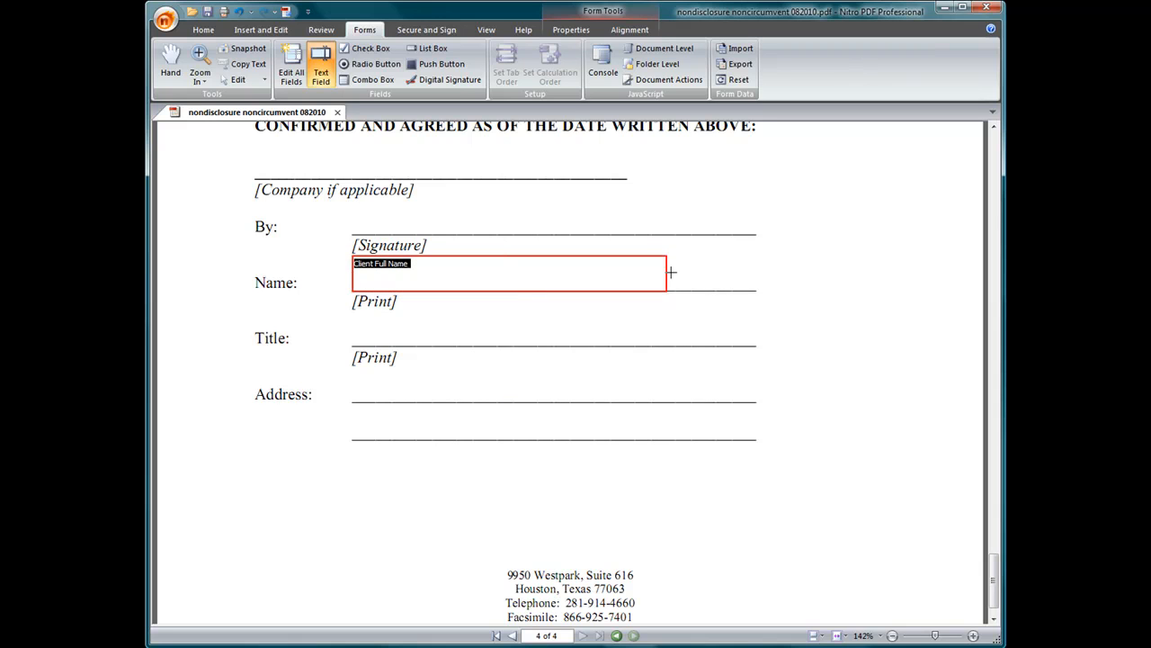
left_click_drag(664, 275, 758, 277)
mouse_move(995, 579)
left_mouse_down()
mouse_move(982, 146)
mouse_move(994, 185)
mouse_move(1007, 605)
mouse_move(1008, 520)
mouse_move(1005, 562)
left_mouse_up()
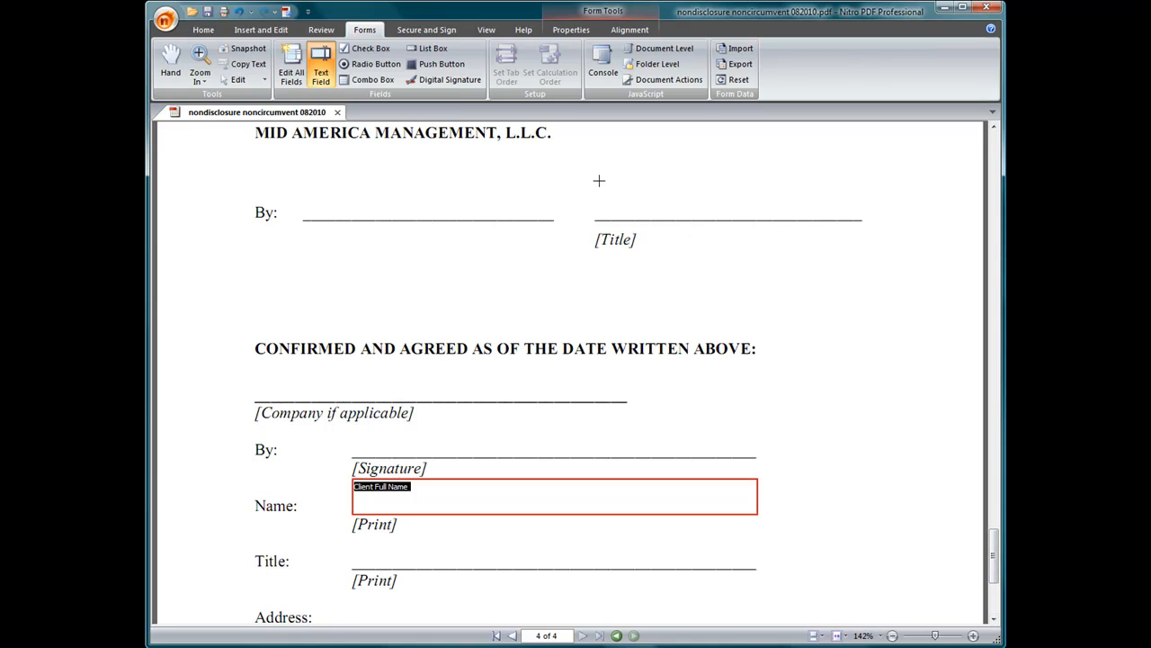
Draw a text field across the line above '[Title]' and name it 'Title'.
left_click_drag(599, 181, 756, 217)
left_click_drag(848, 218, 861, 219)
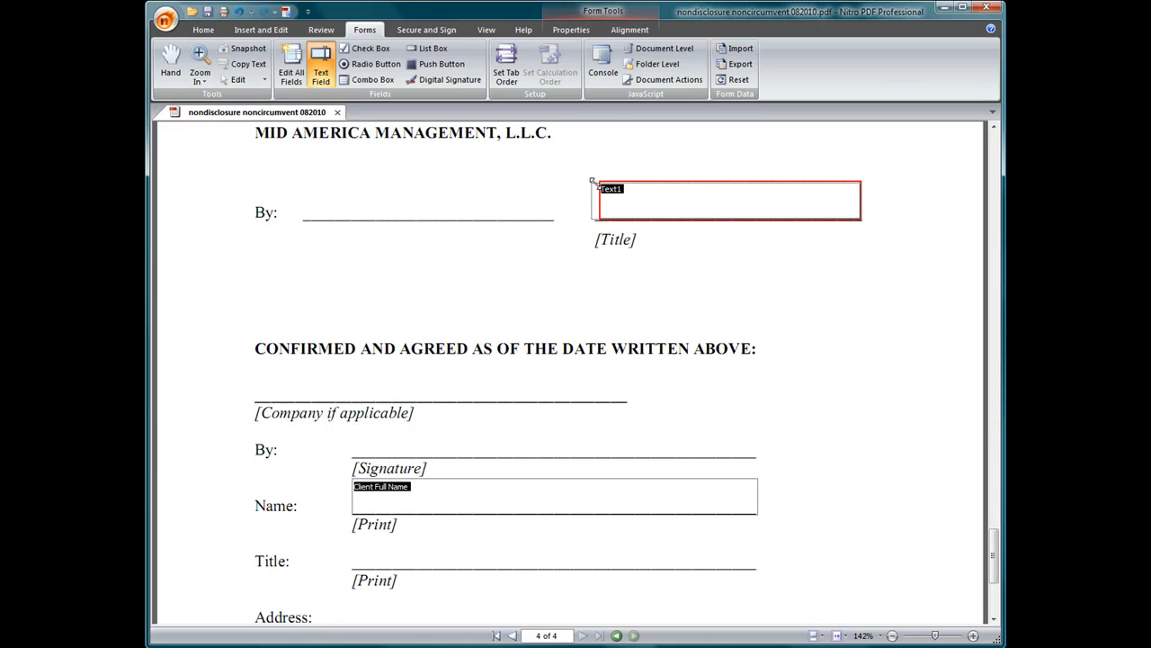
left_click(572, 30)
left_click(775, 61)
left_click_drag(558, 227, 518, 225)
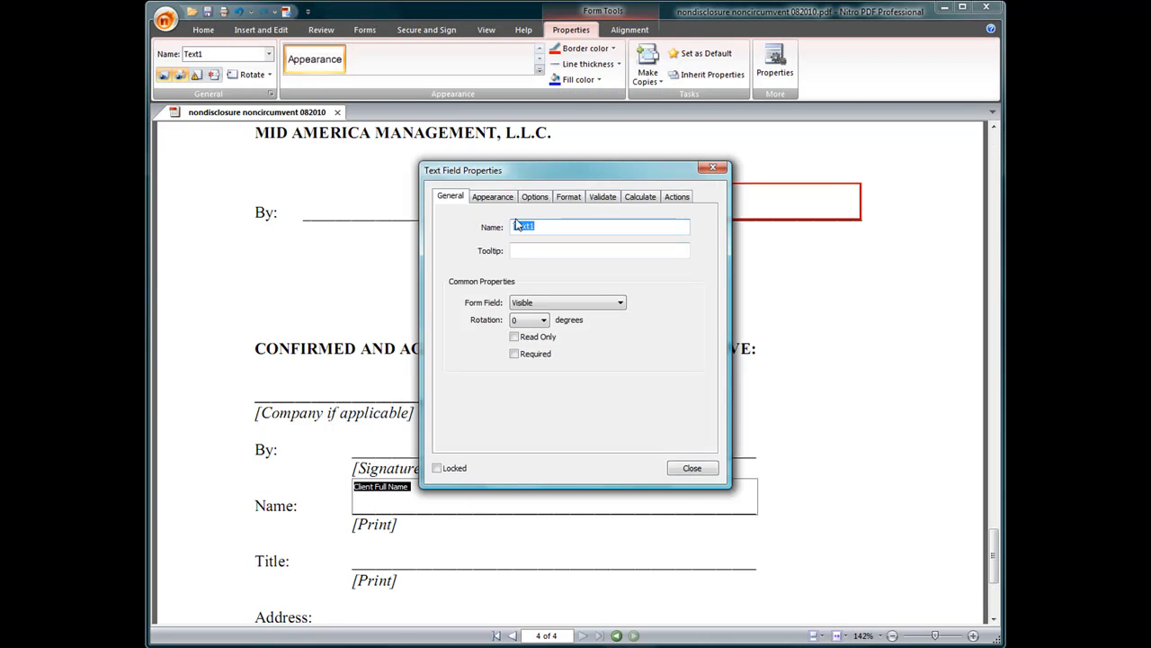
type("Titlew")
key("BackSpace")
Give the Title field size 10 text and no border.
left_click_drag(570, 172, 744, 270)
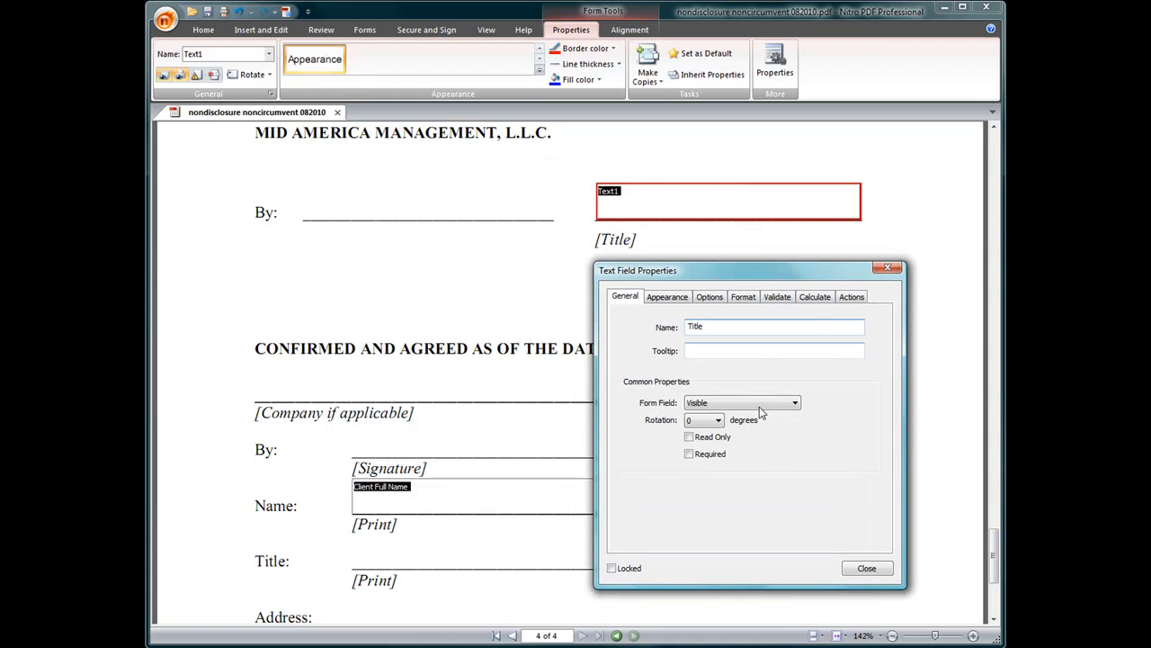
left_click(675, 300)
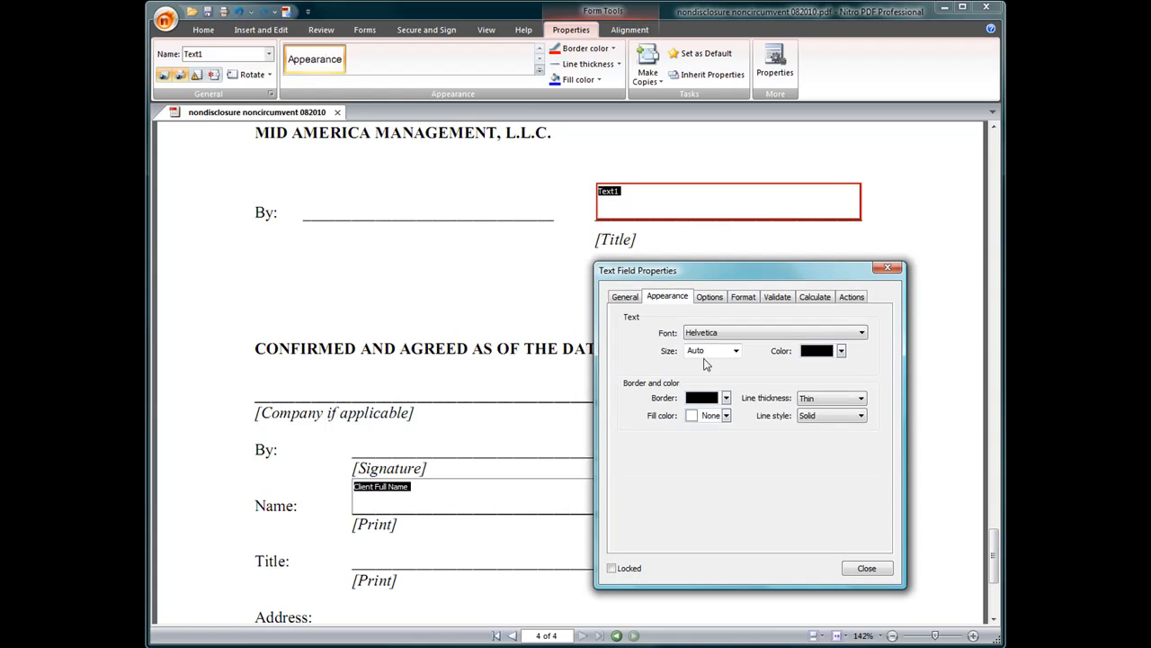
left_click(735, 351)
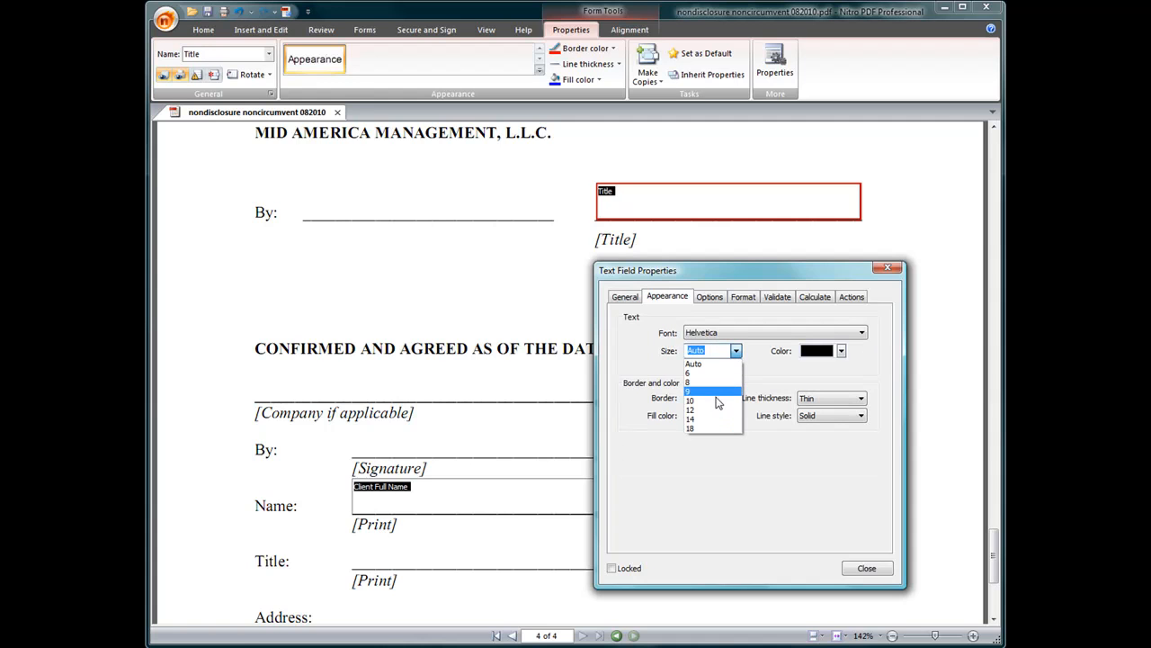
left_click(718, 400)
left_click(711, 397)
left_click(708, 419)
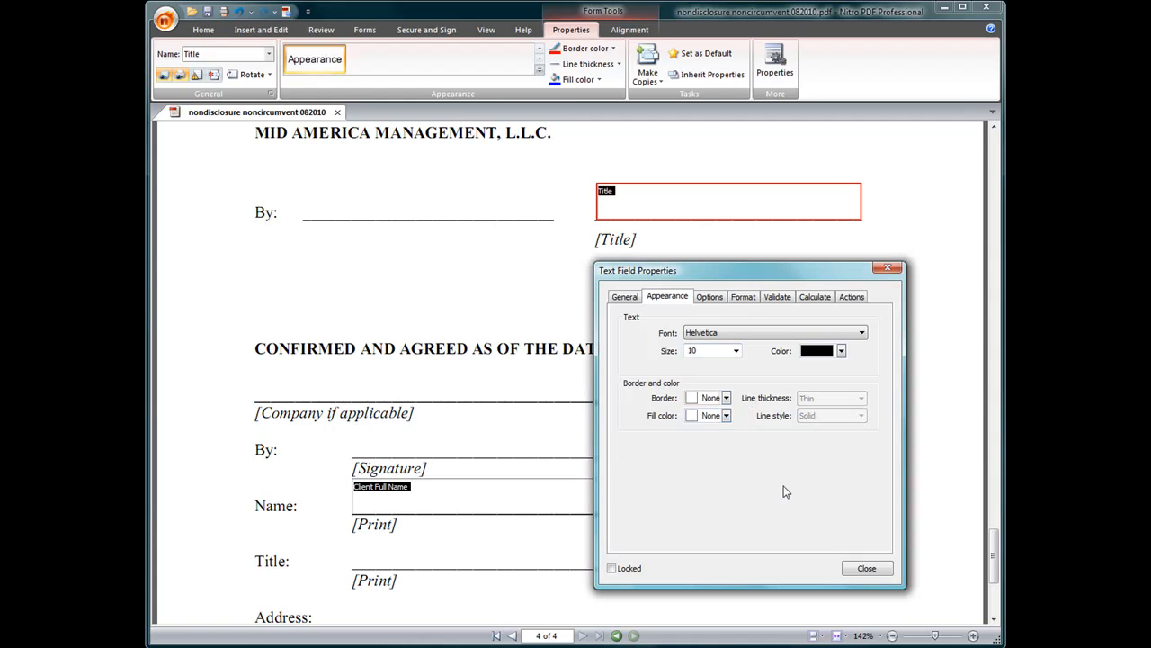
left_click(866, 569)
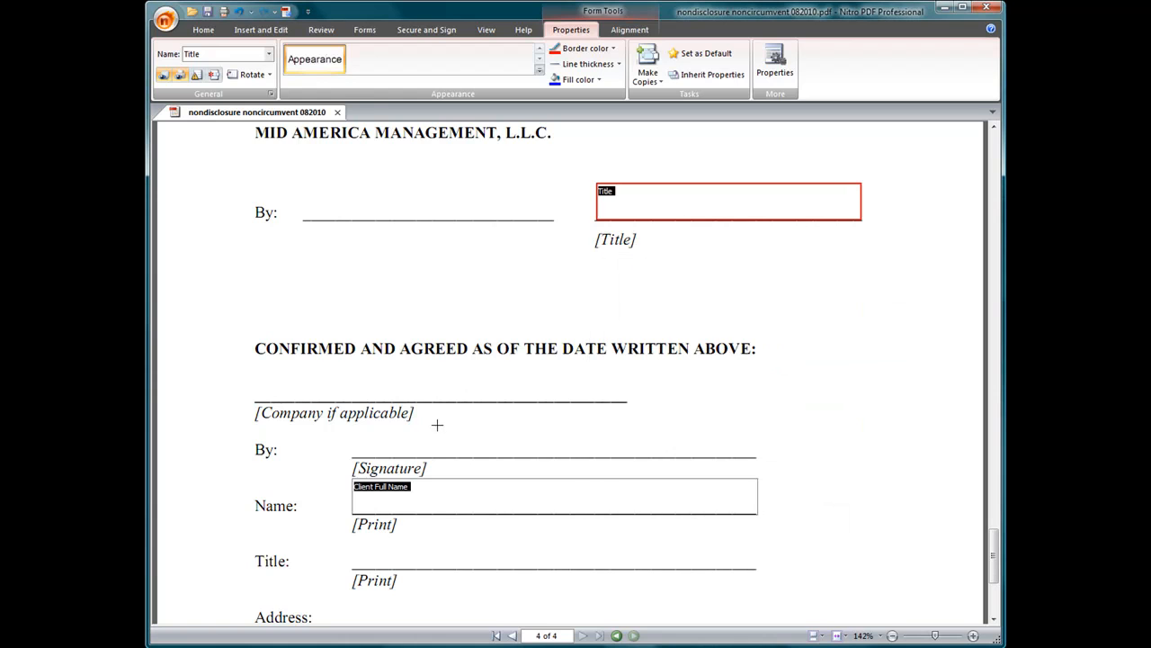
scroll(351, 398, "down", 1)
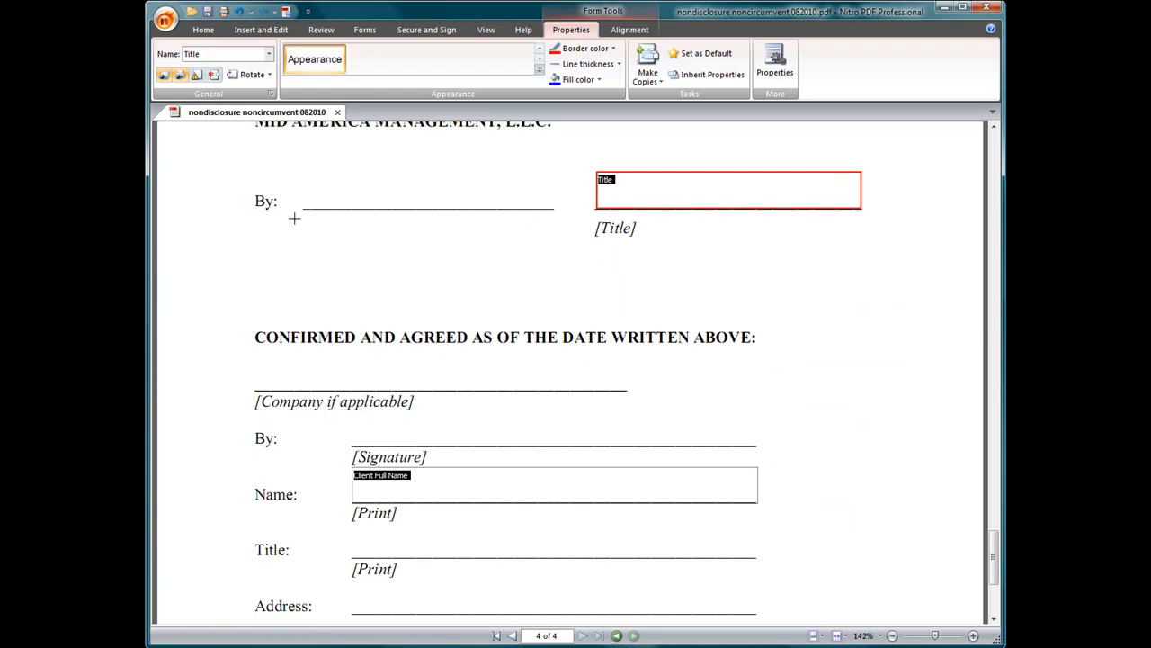
Draw a text field above '[Company if applicable]' and name it 'Company Name'.
left_click_drag(257, 356, 621, 390)
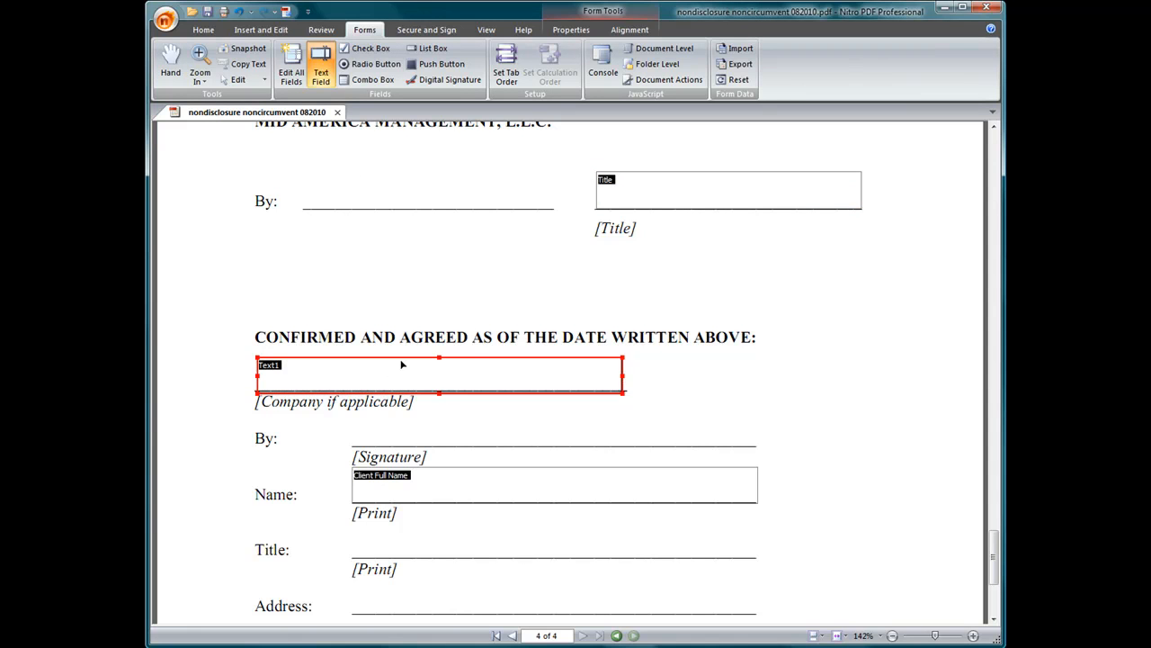
mouse_move(402, 361)
left_mouse_down()
mouse_move(404, 352)
mouse_move(402, 362)
left_mouse_up()
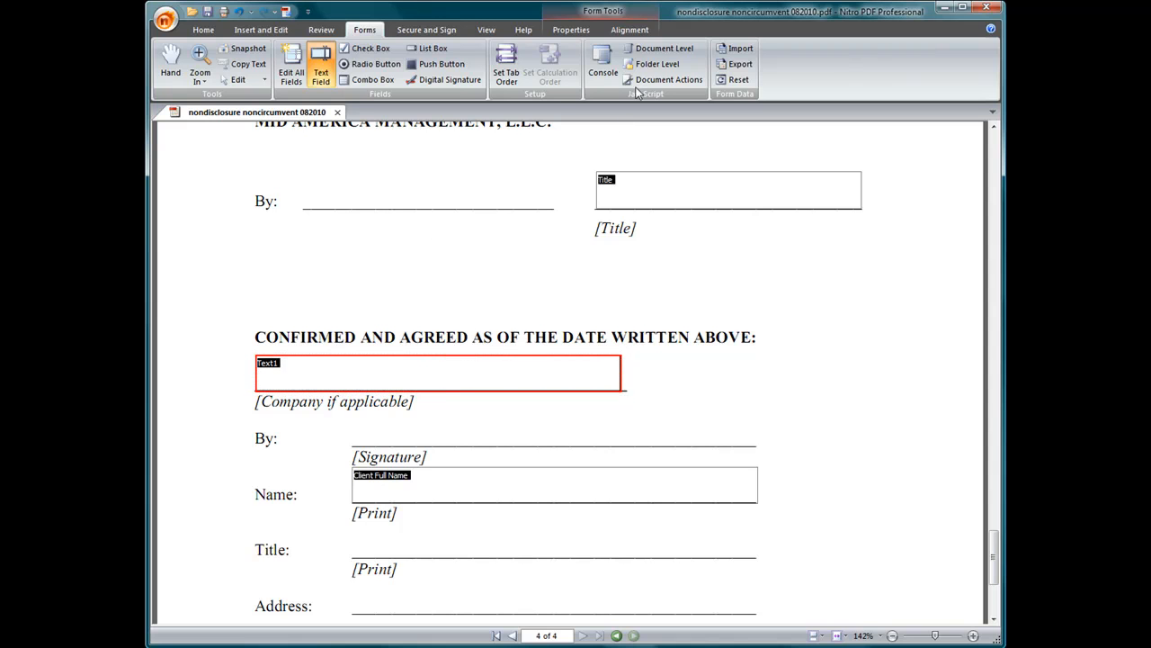
left_click(571, 30)
left_click(775, 72)
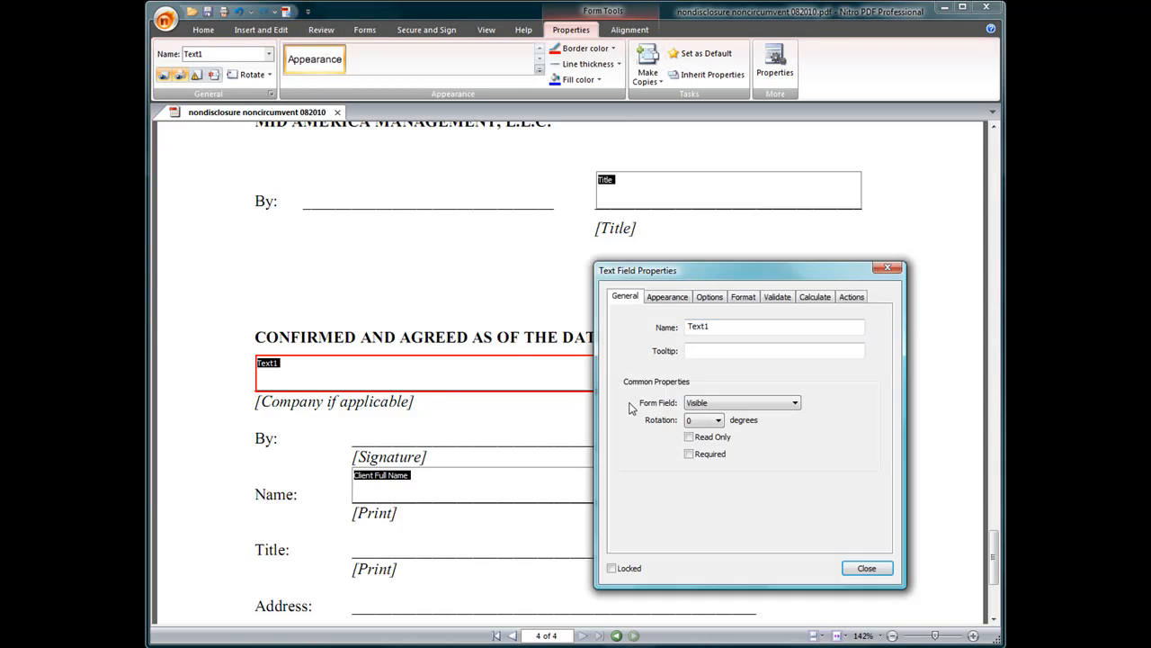
left_click_drag(710, 326, 667, 333)
type("Company Na")
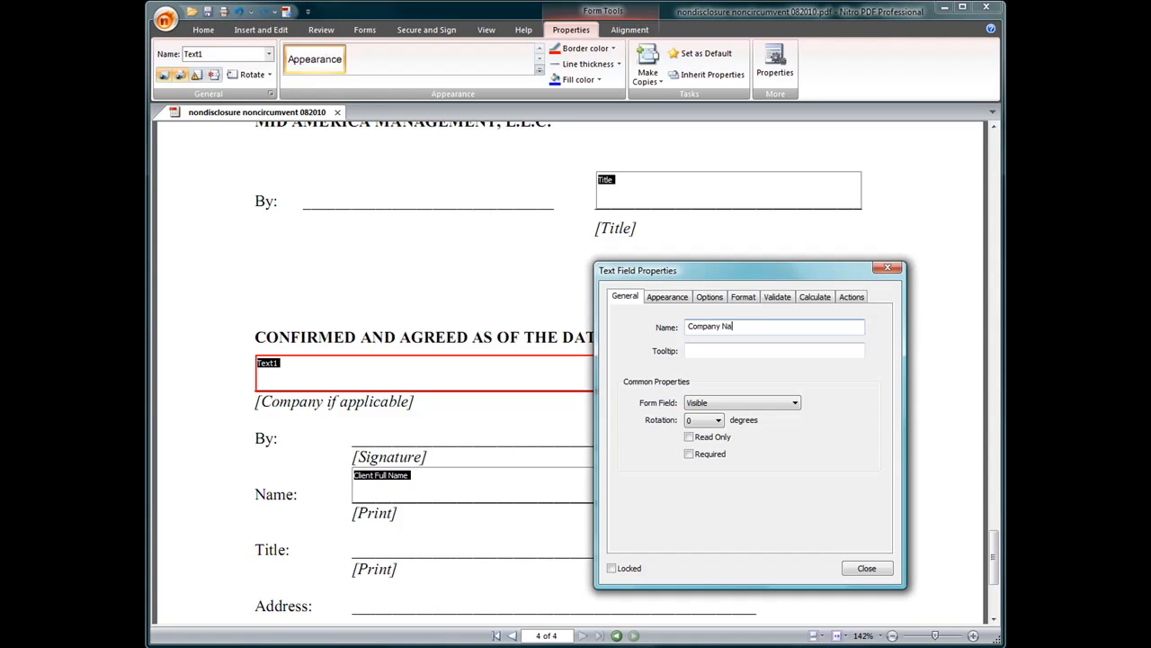
Give Company Name size 10 text and no border, and widen it along its line.
left_click(679, 297)
left_click(736, 351)
left_click(715, 401)
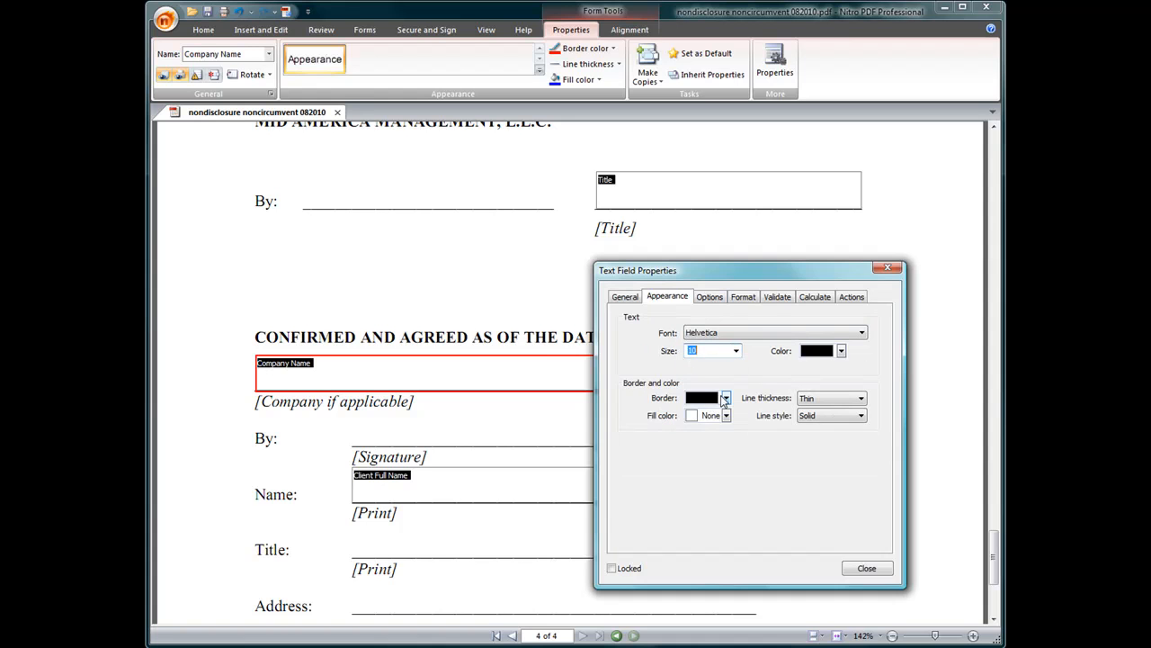
left_click(726, 398)
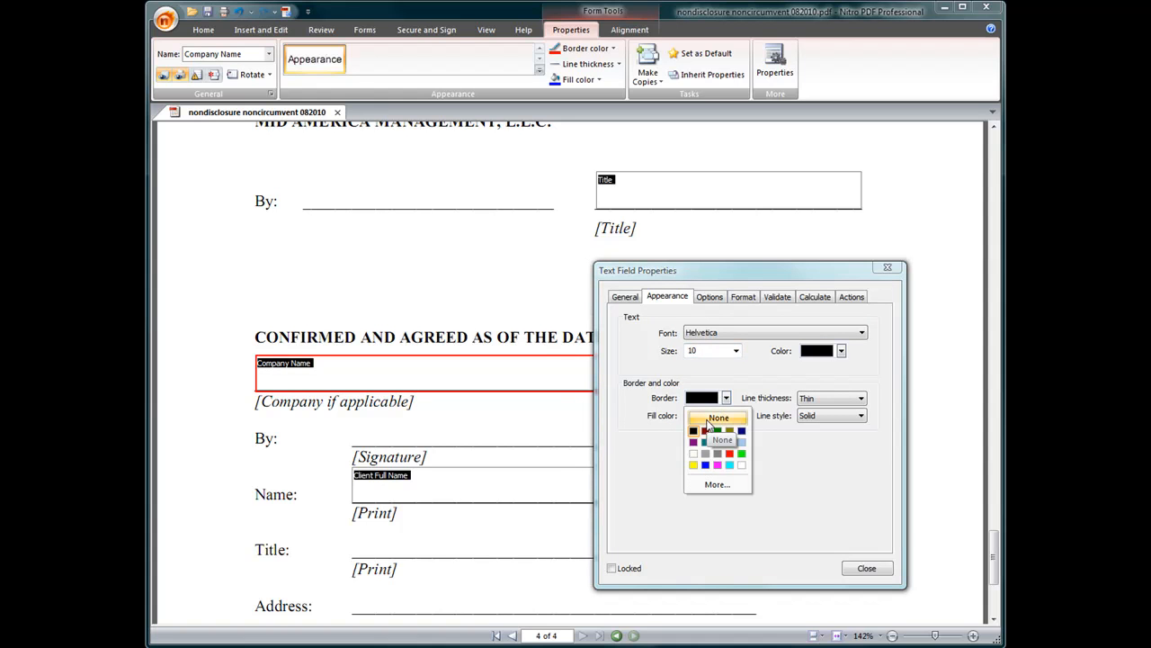
left_click(711, 422)
left_click(866, 567)
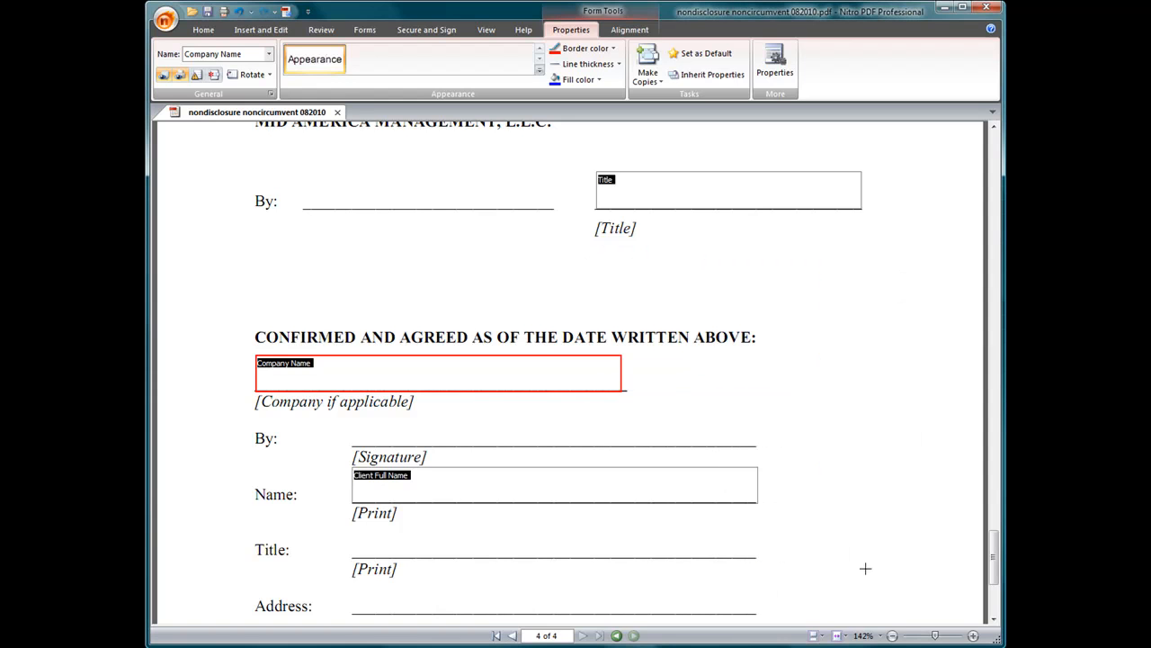
left_click_drag(620, 371, 628, 371)
Draw a new text field over the Title line of the CONFIRMED AND AGREED block.
scroll(730, 411, "down", 1)
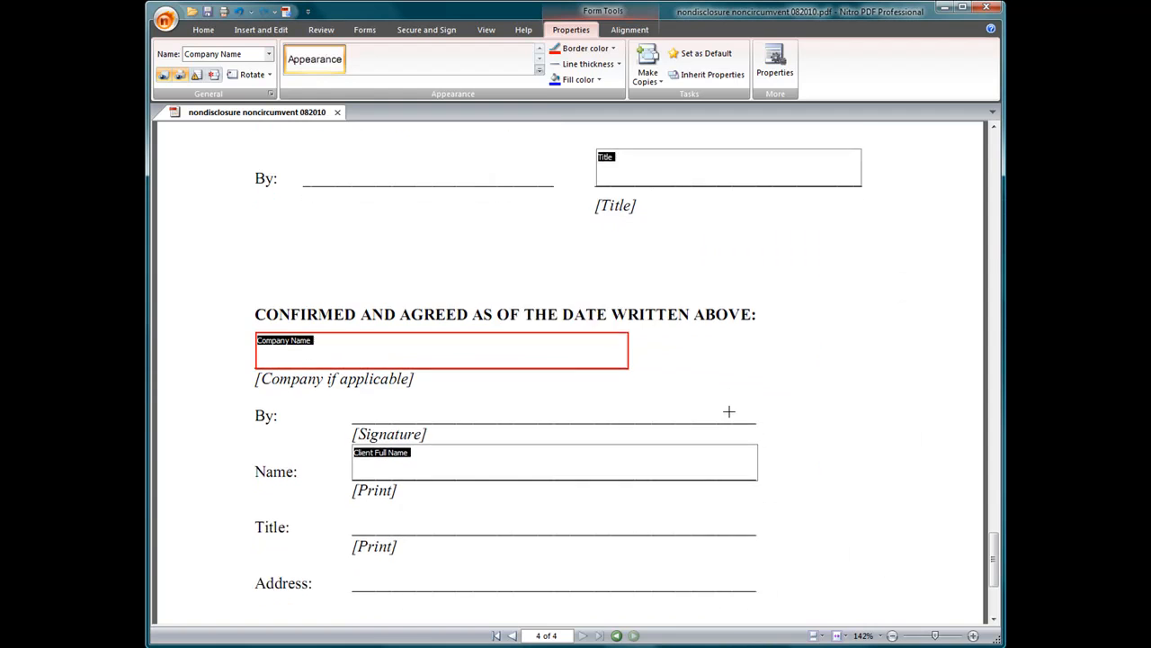
scroll(435, 365, "down", 2)
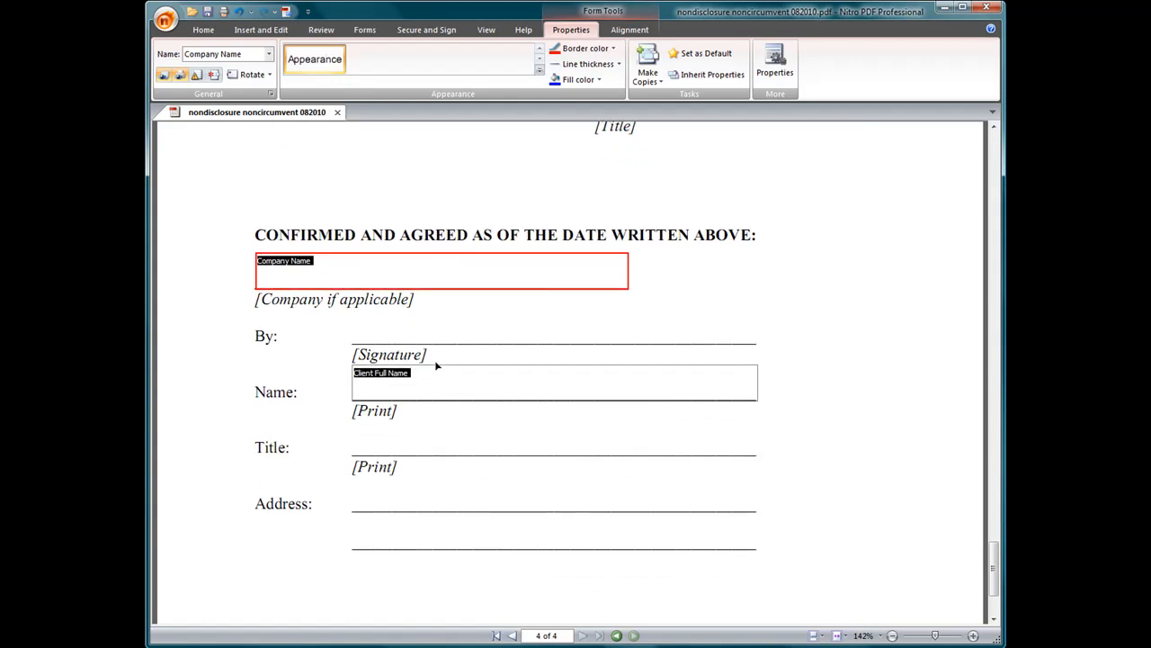
left_click_drag(353, 356, 750, 387)
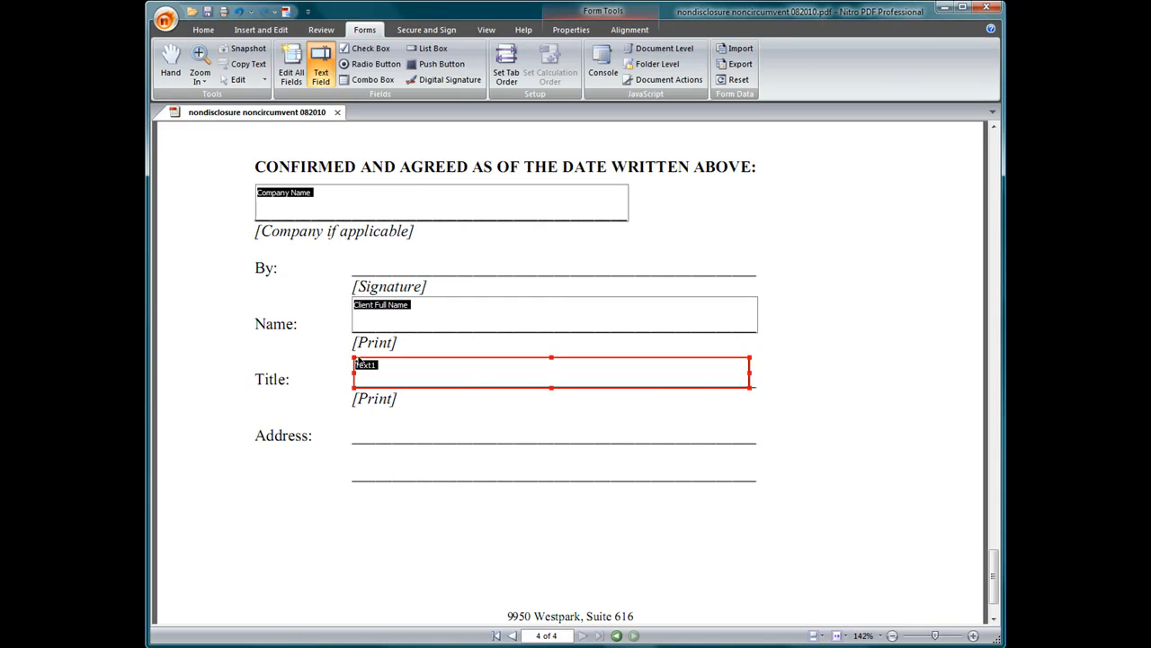
Fit the new field to the Title line and rename it 'Client Title'.
left_click_drag(353, 356, 351, 351)
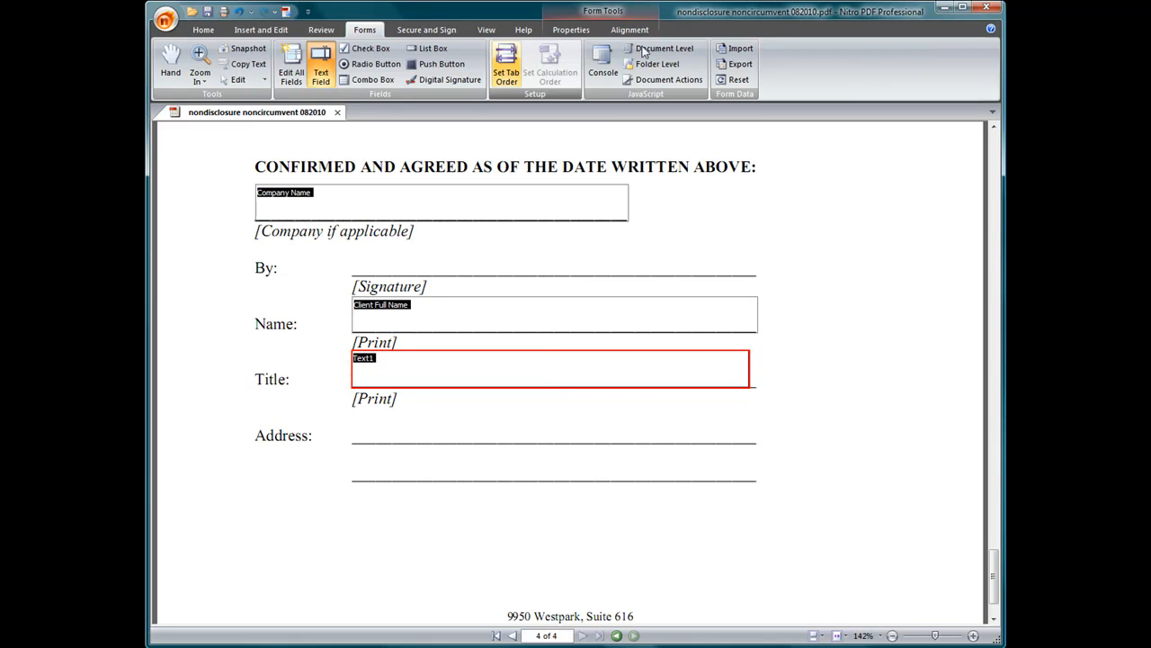
left_click(590, 27)
left_click(775, 70)
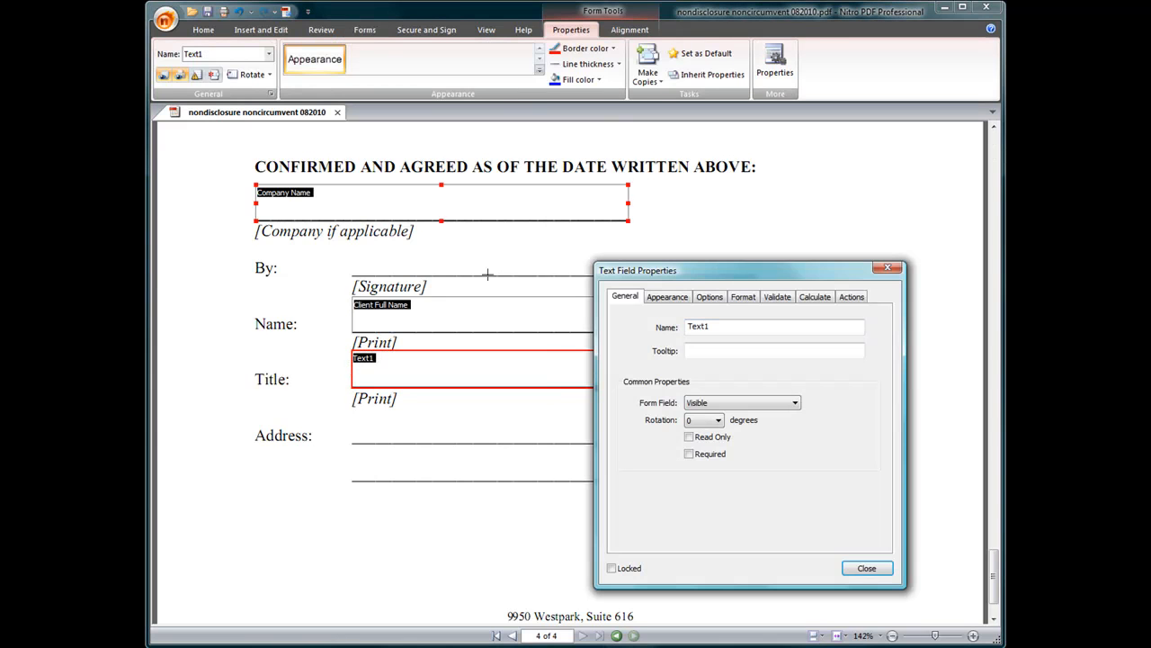
double_click(698, 327)
type("Client Title")
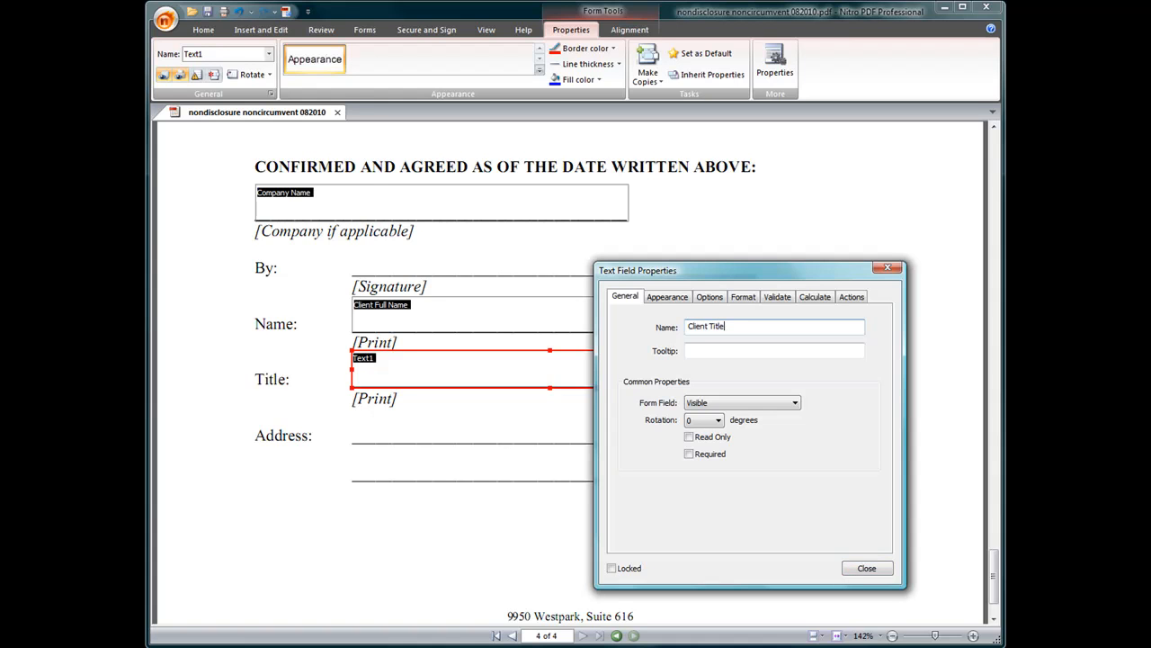
Give Client Title size 10 text and no border, then draw a field over the Address lines.
left_click(666, 297)
left_click(735, 351)
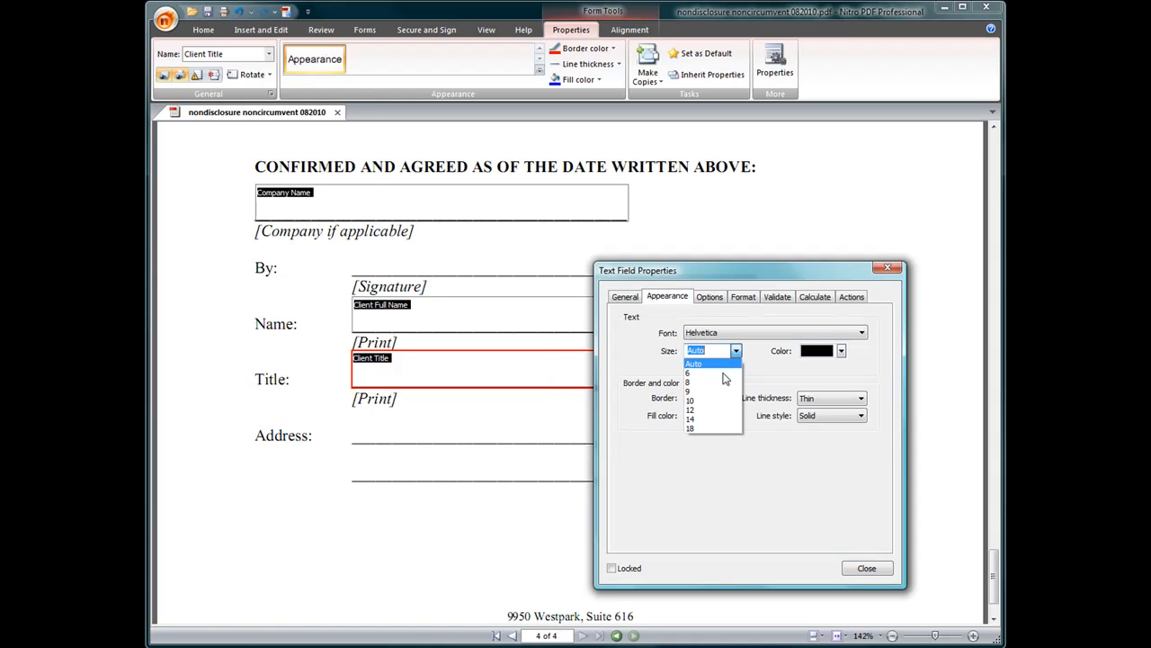
left_click(721, 400)
left_click(726, 397)
left_click(722, 419)
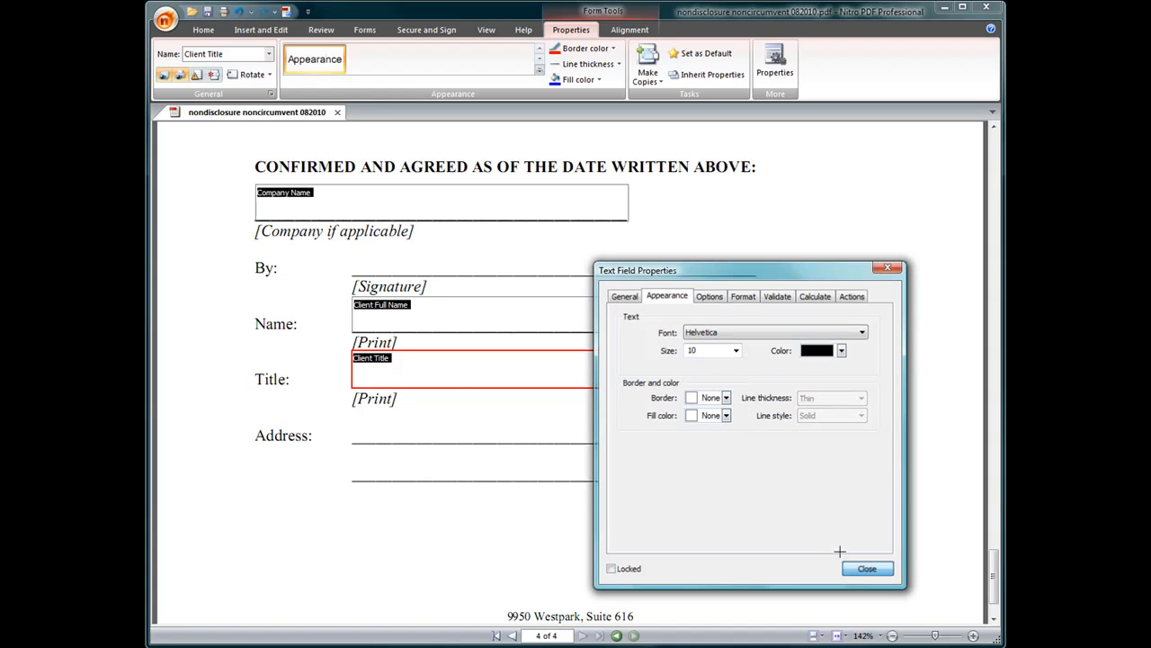
left_click(865, 568)
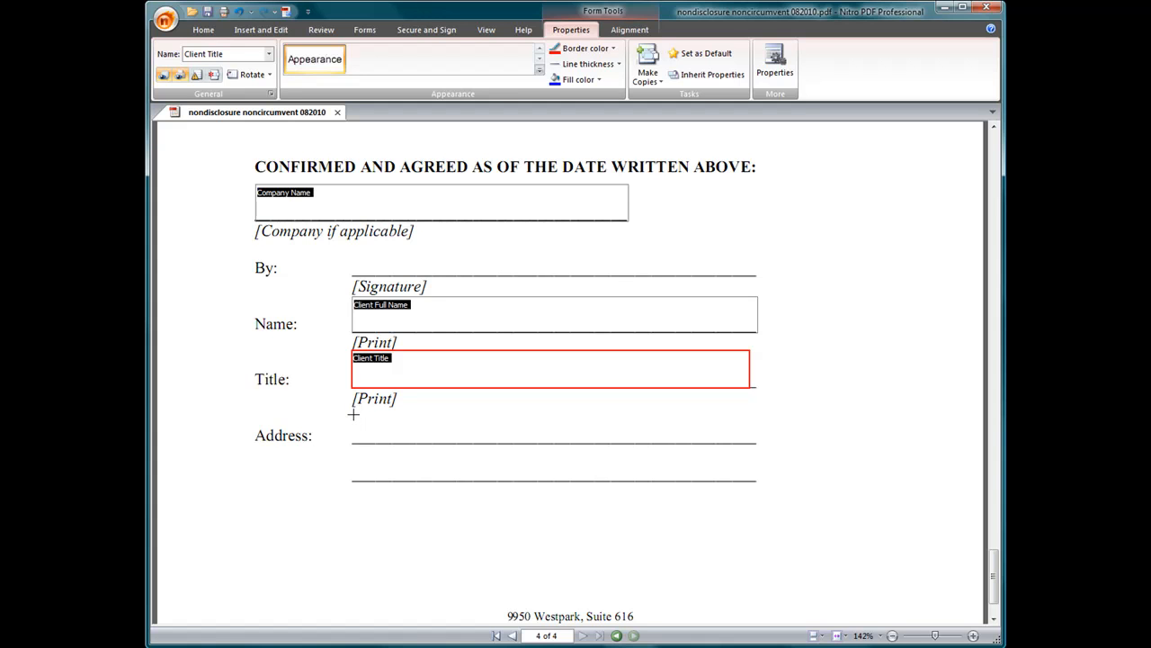
left_click_drag(353, 413, 756, 483)
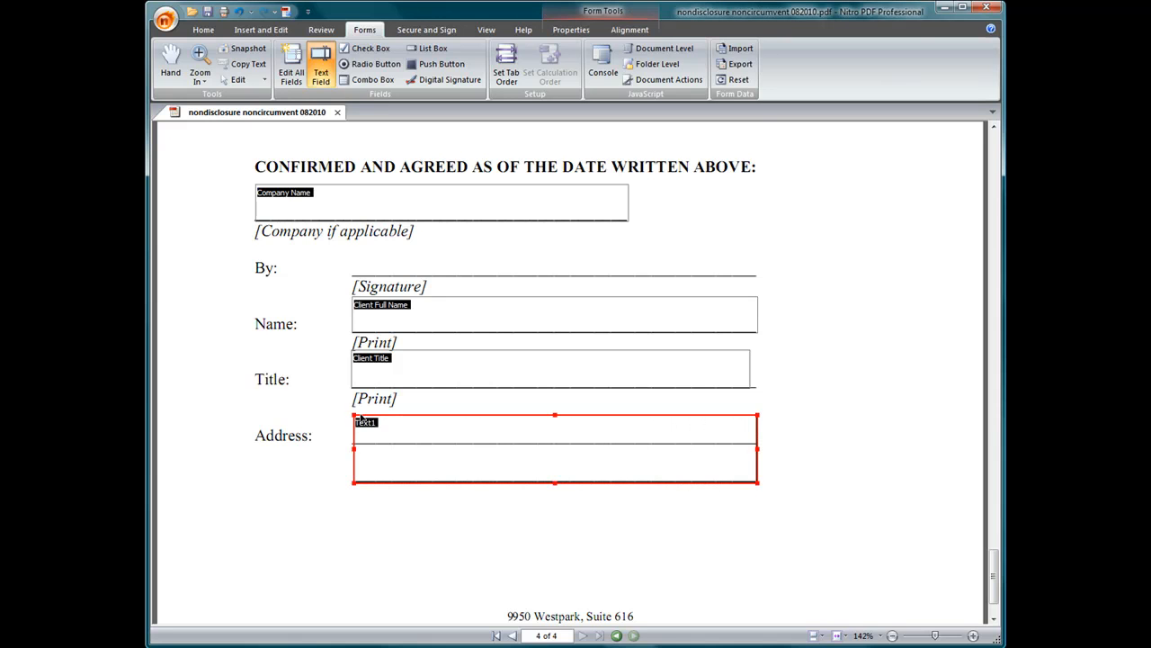
Align the Address field and rename it 'Full Address'.
left_click_drag(353, 415, 352, 415)
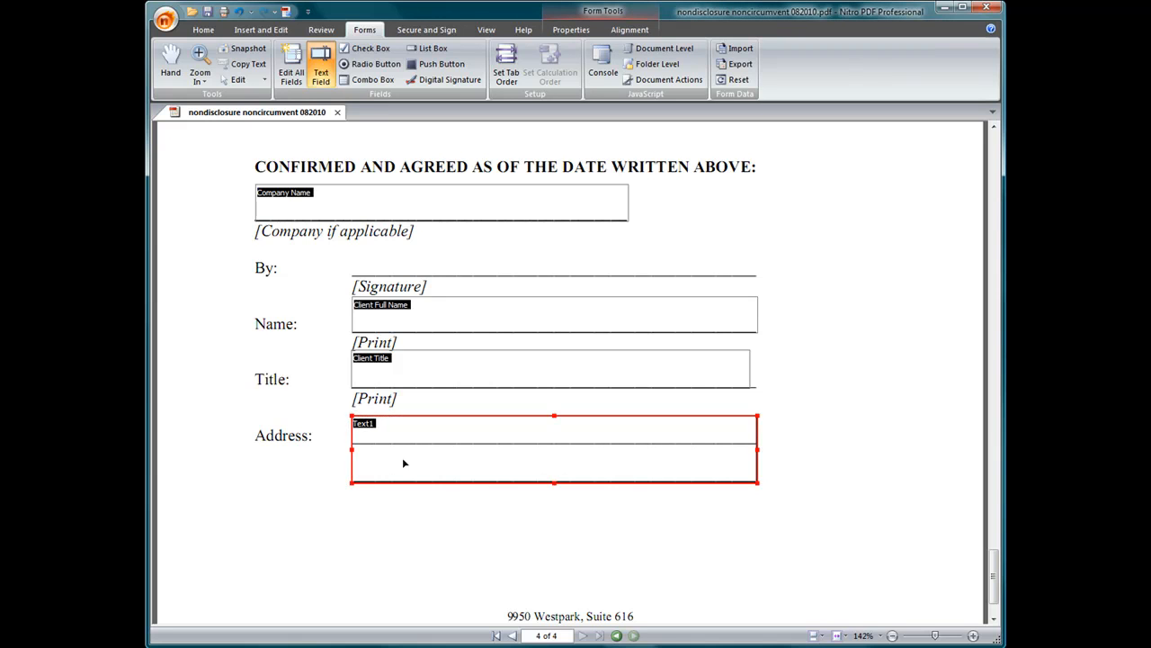
left_click(589, 32)
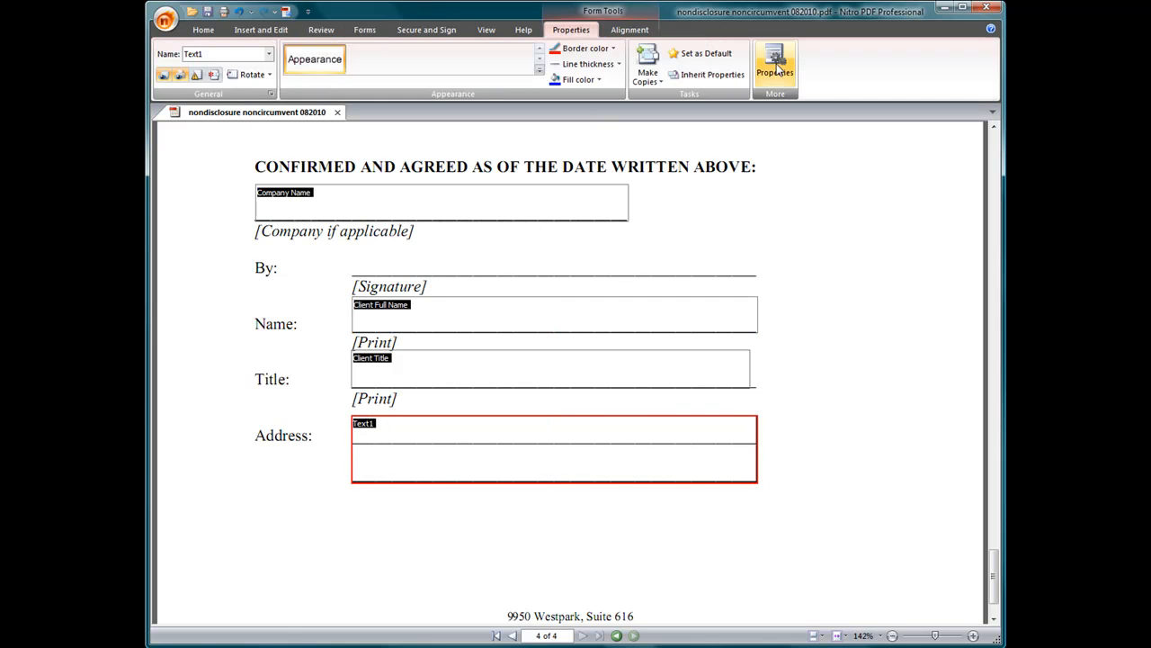
left_click(775, 64)
double_click(712, 329)
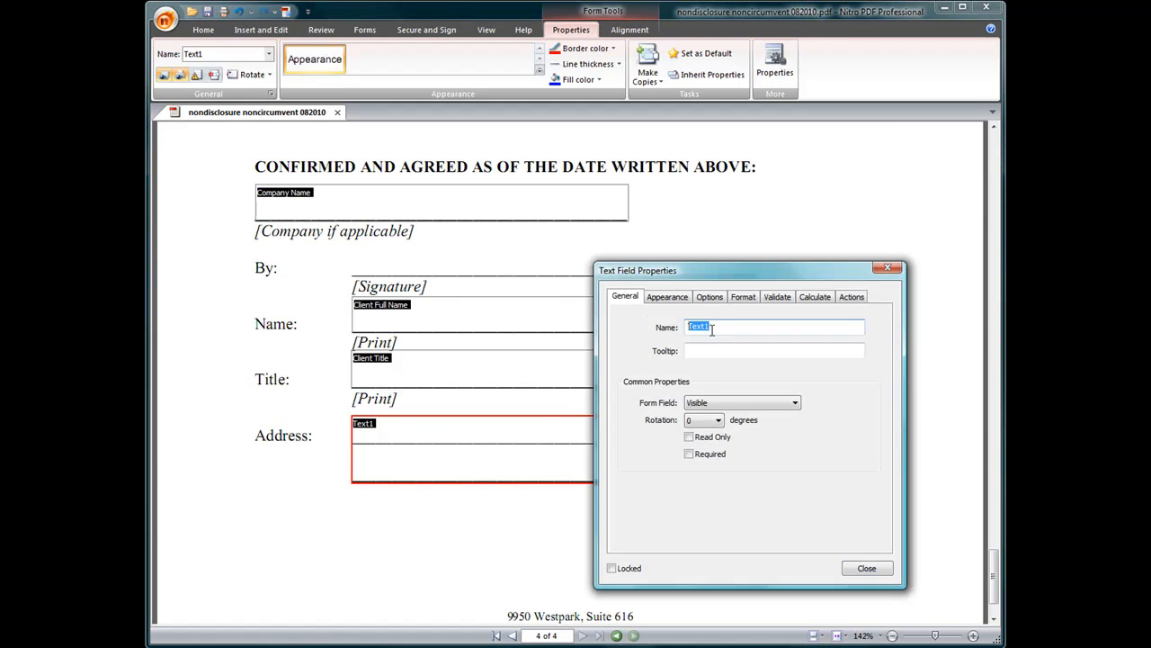
type("Full Address")
Give Full Address size 10 text, no border and a white fill.
left_click(666, 300)
left_click(736, 350)
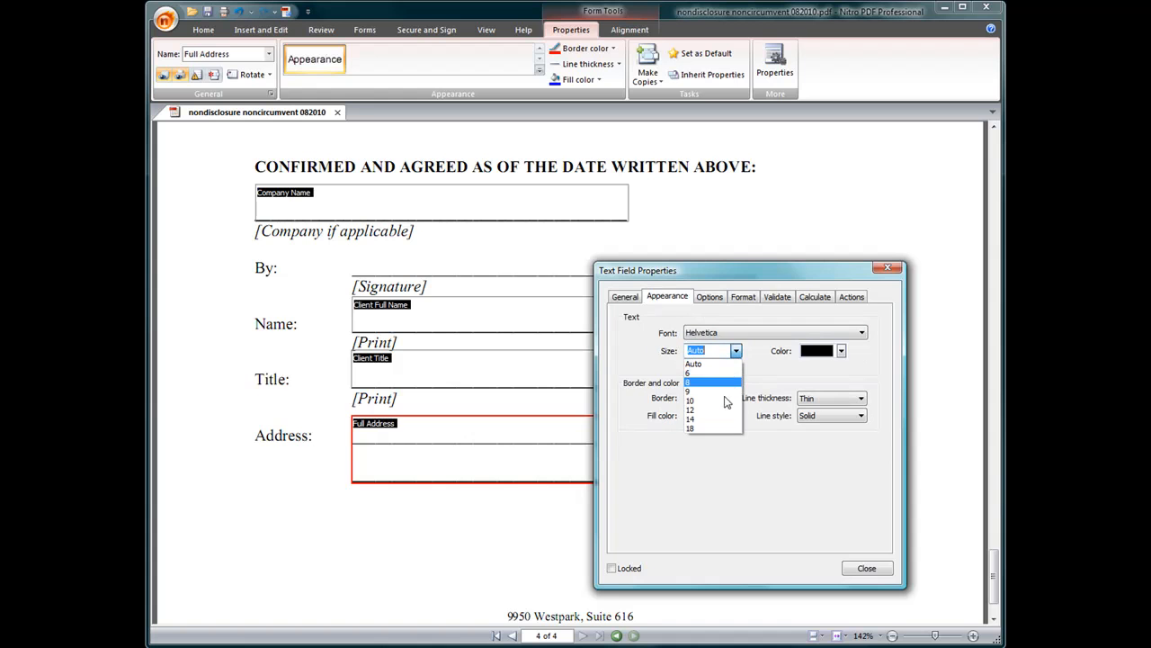
left_click(725, 407)
left_click(725, 397)
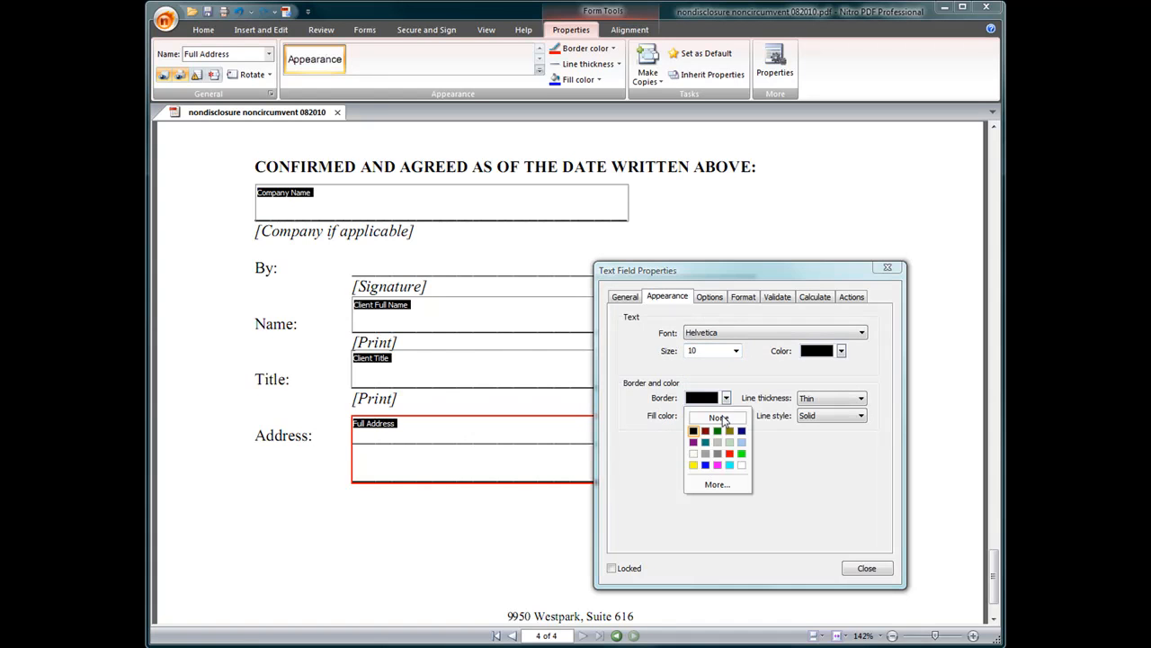
left_click(707, 412)
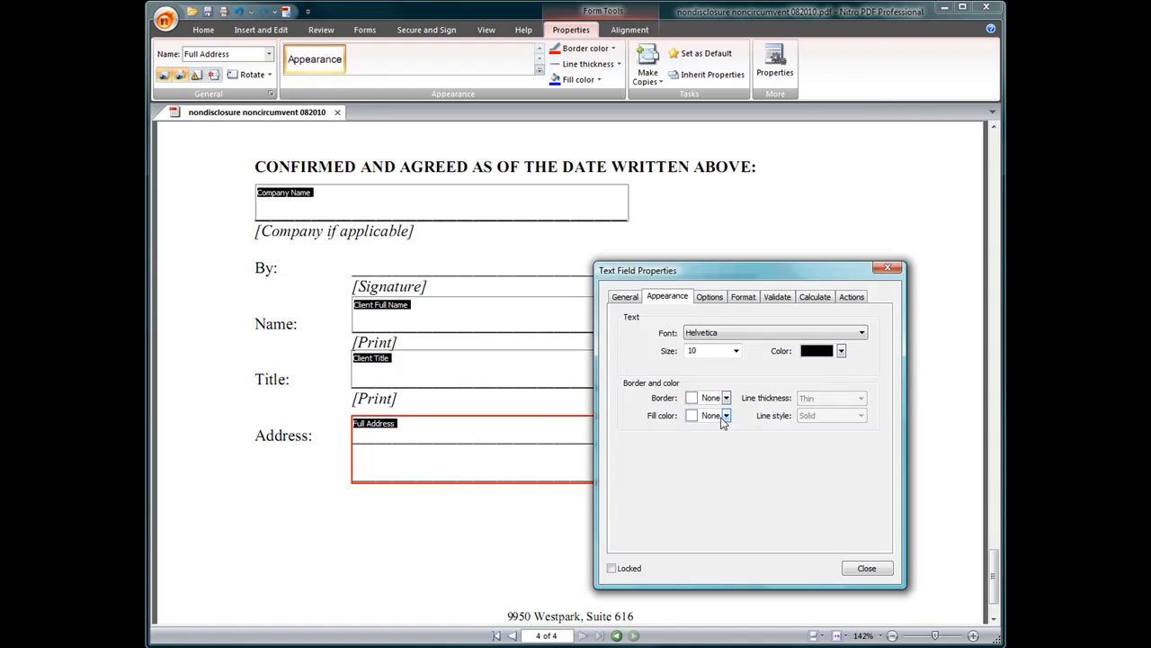
left_click(726, 415)
left_click(742, 487)
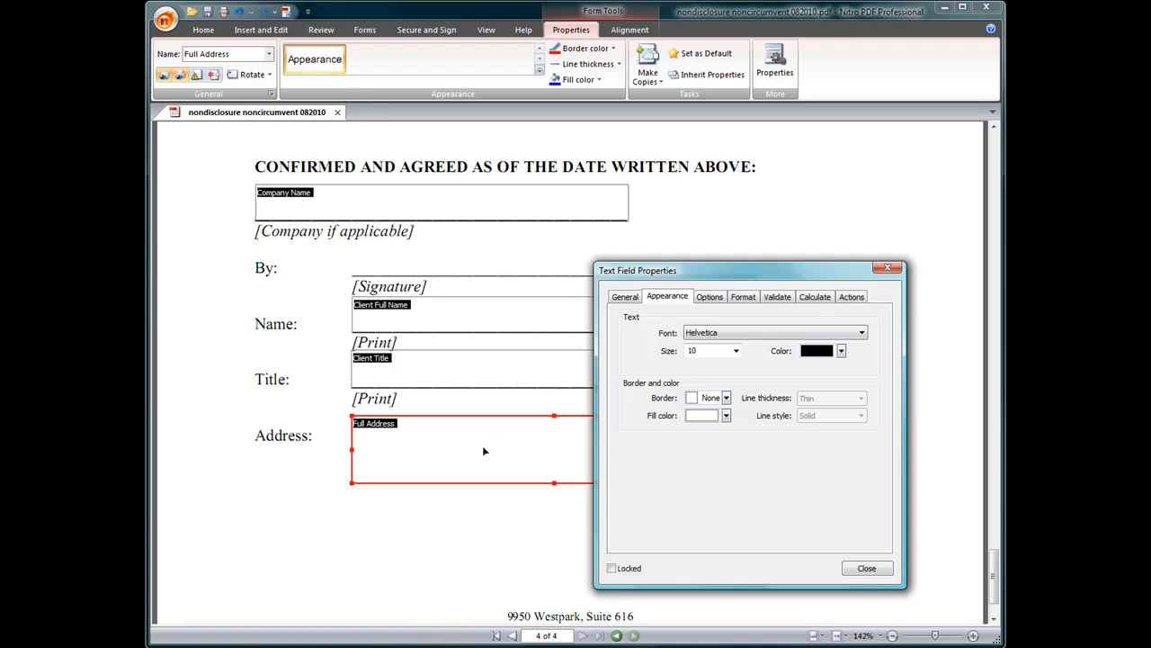
Make Full Address a multi-line field and close its properties.
left_click(711, 299)
left_click(635, 420)
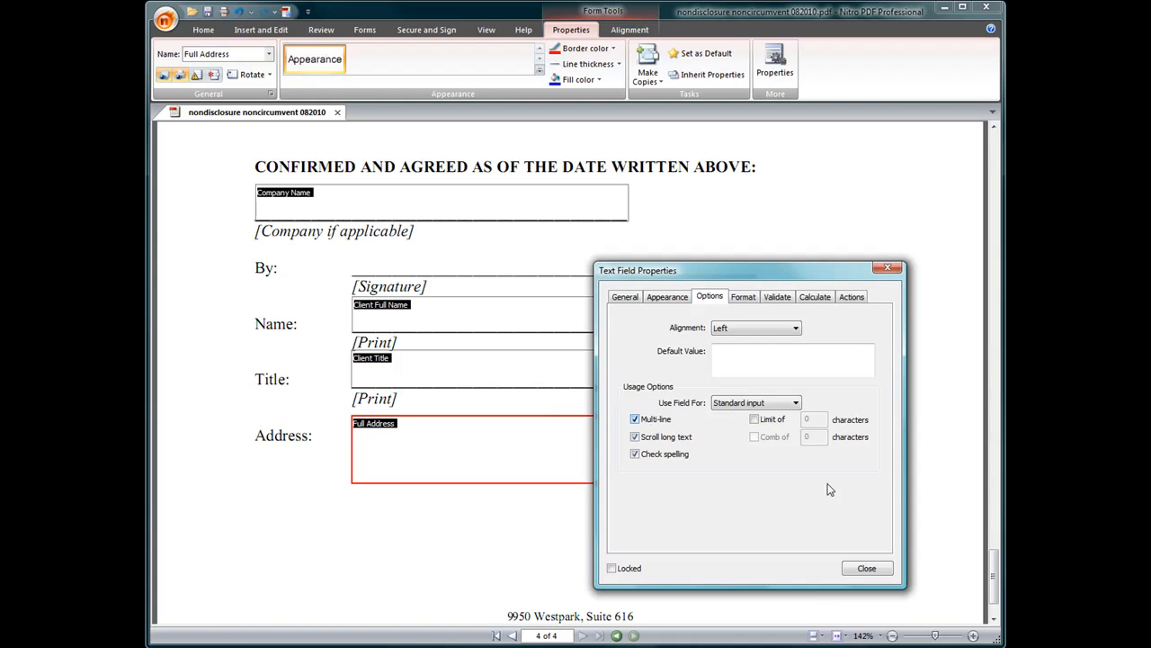
left_click(876, 572)
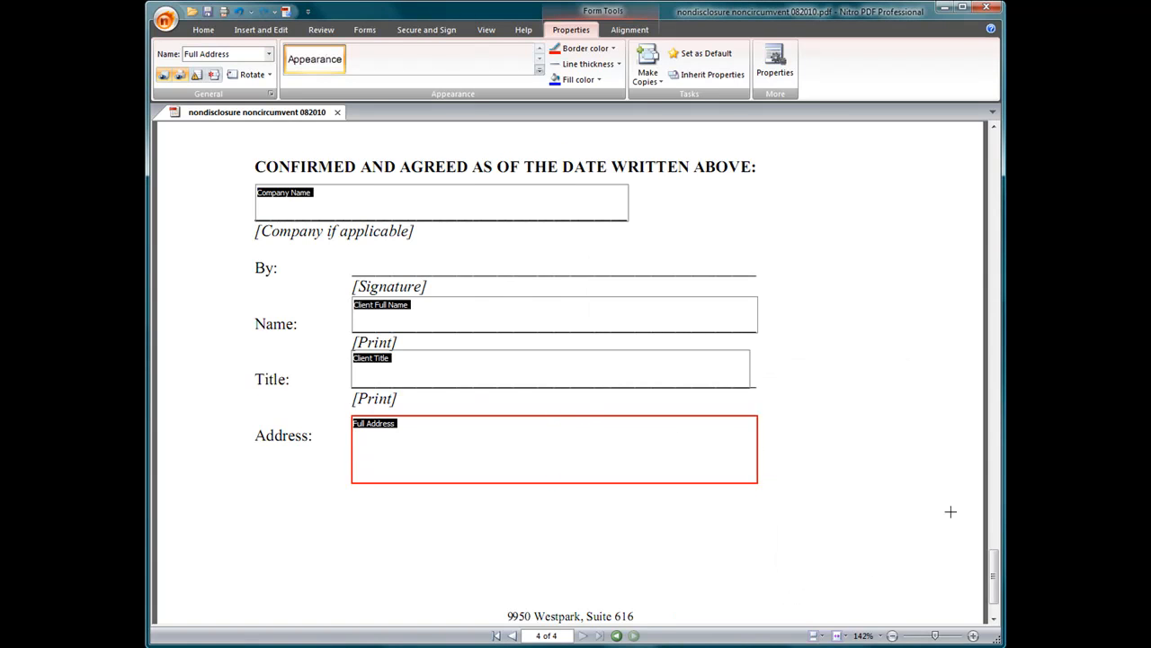
mouse_move(994, 576)
left_mouse_down()
mouse_move(995, 588)
mouse_move(993, 140)
left_mouse_up()
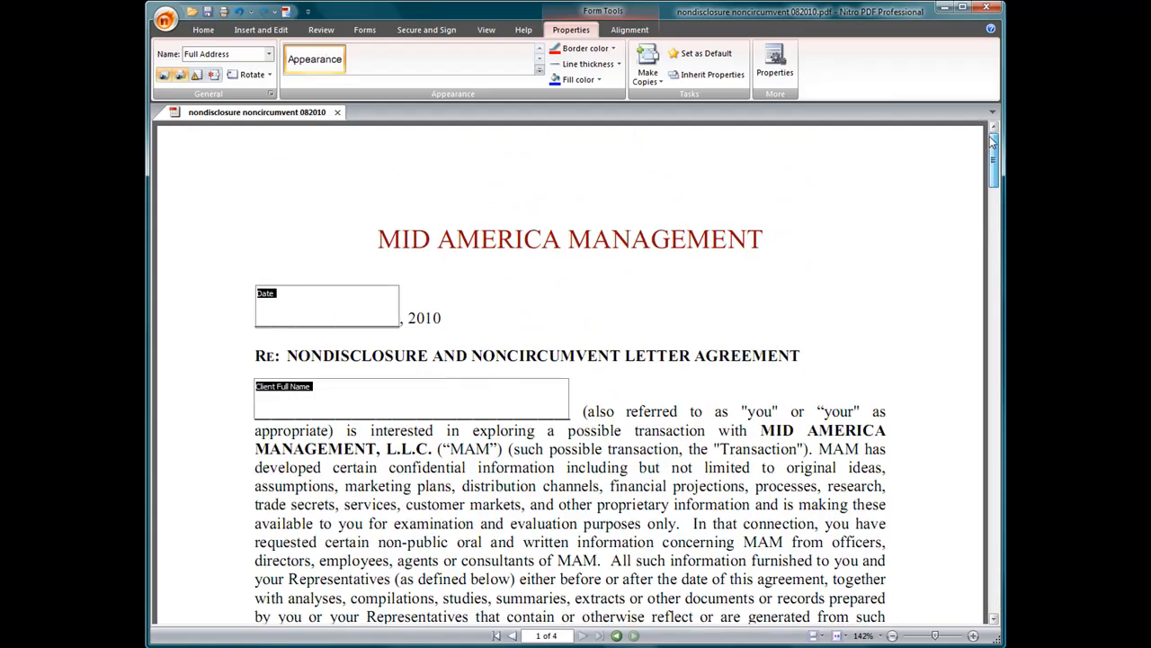
Save the edited agreement form, close the document and minimize Nitro PDF Professional.
left_click(209, 11)
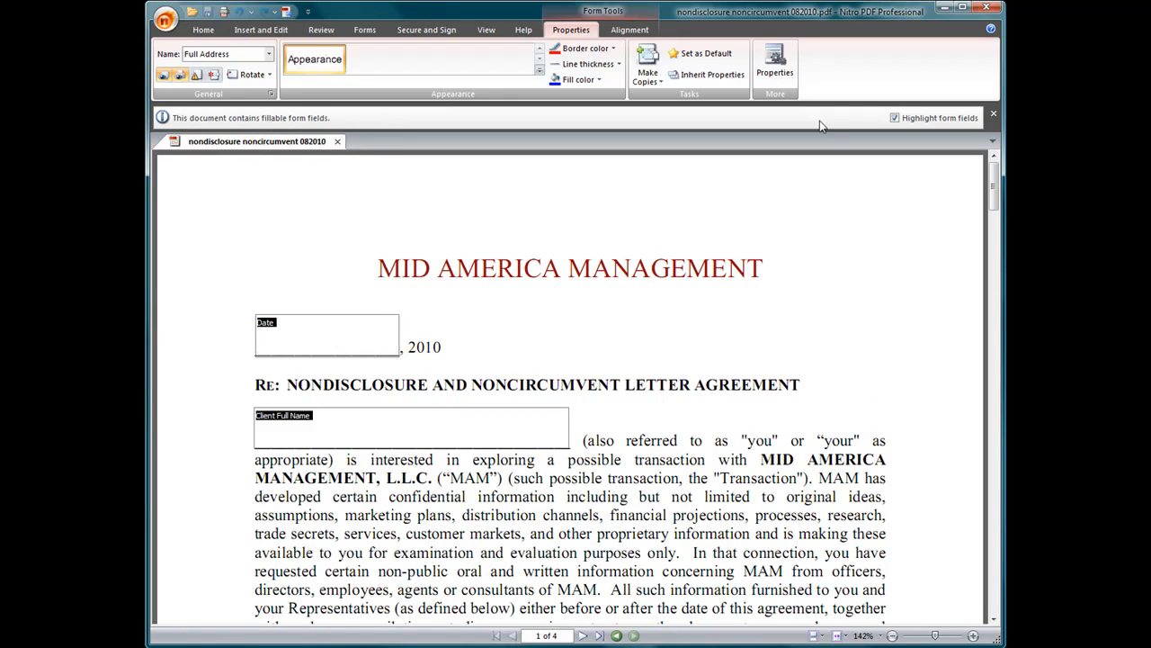
left_click_drag(996, 200, 999, 597)
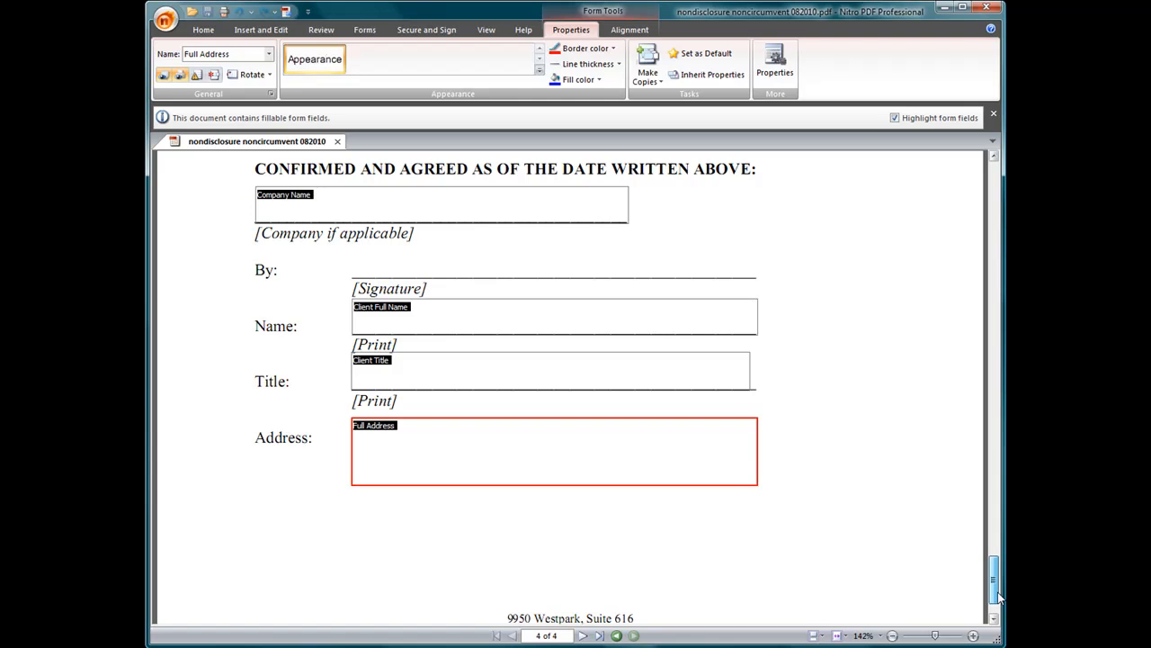
left_click_drag(1000, 583, 996, 185)
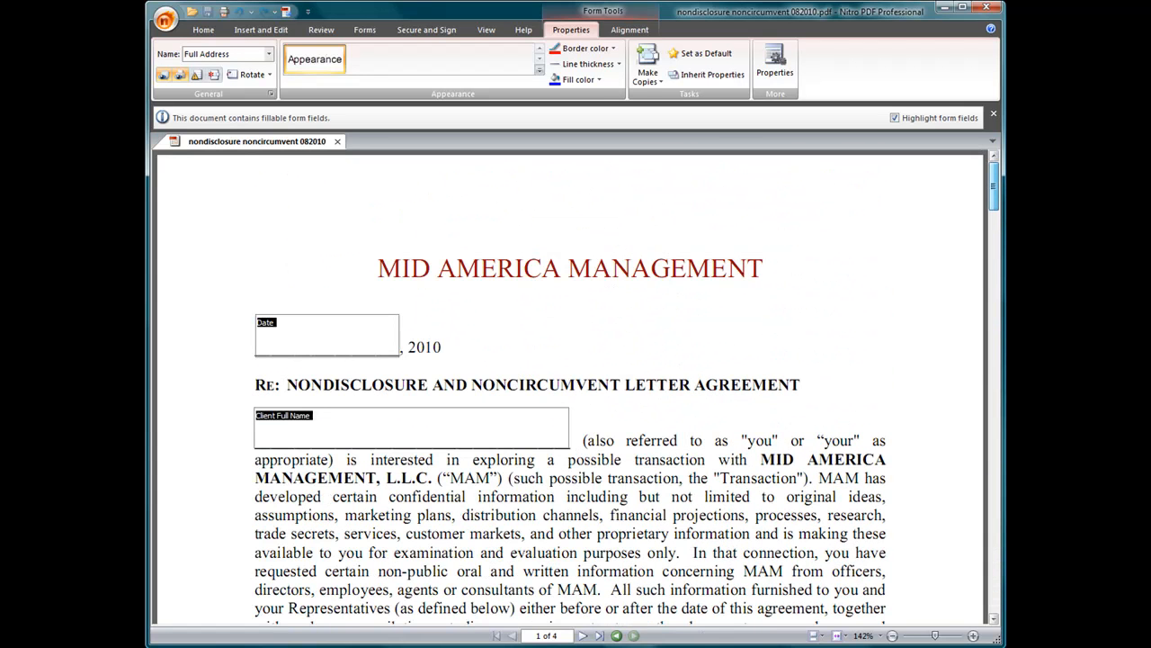
left_click(338, 141)
left_click(944, 9)
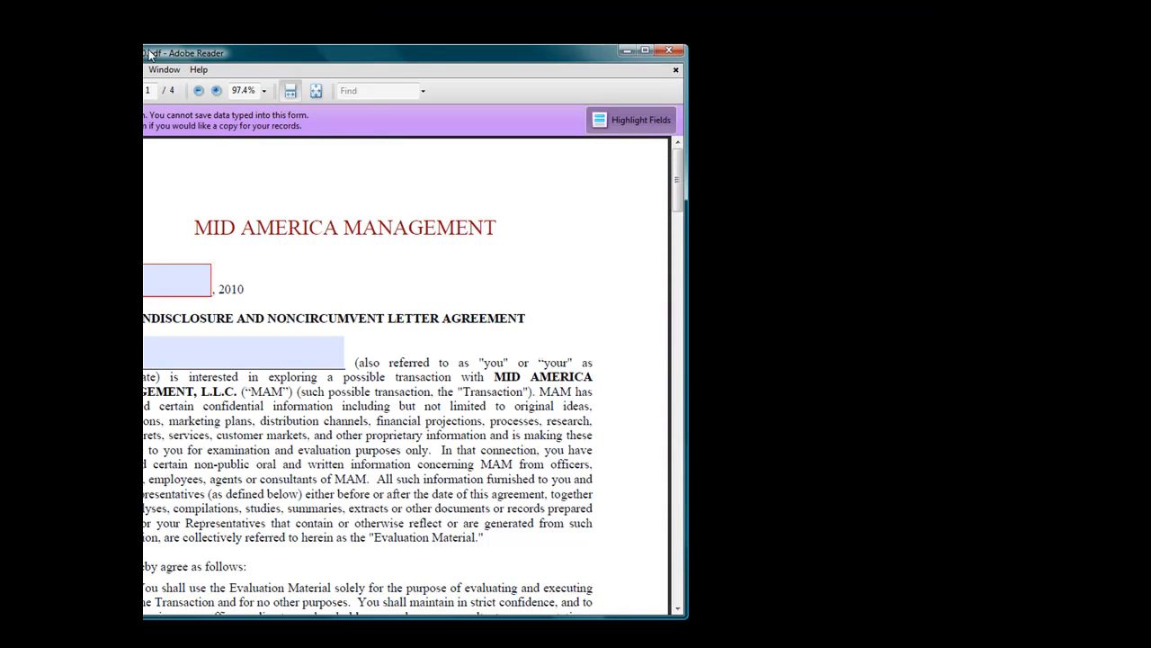
Enlarge the Adobe Reader window and enter 'November 23' in the date field.
left_click_drag(148, 54, 307, 11)
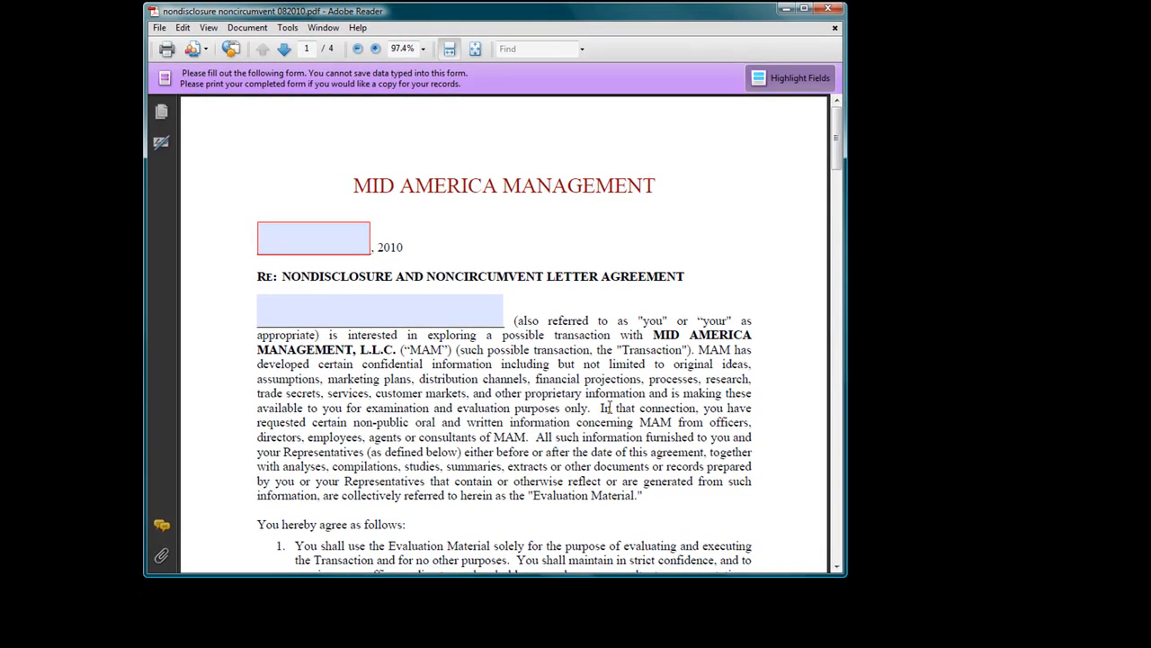
left_click_drag(845, 577, 1003, 641)
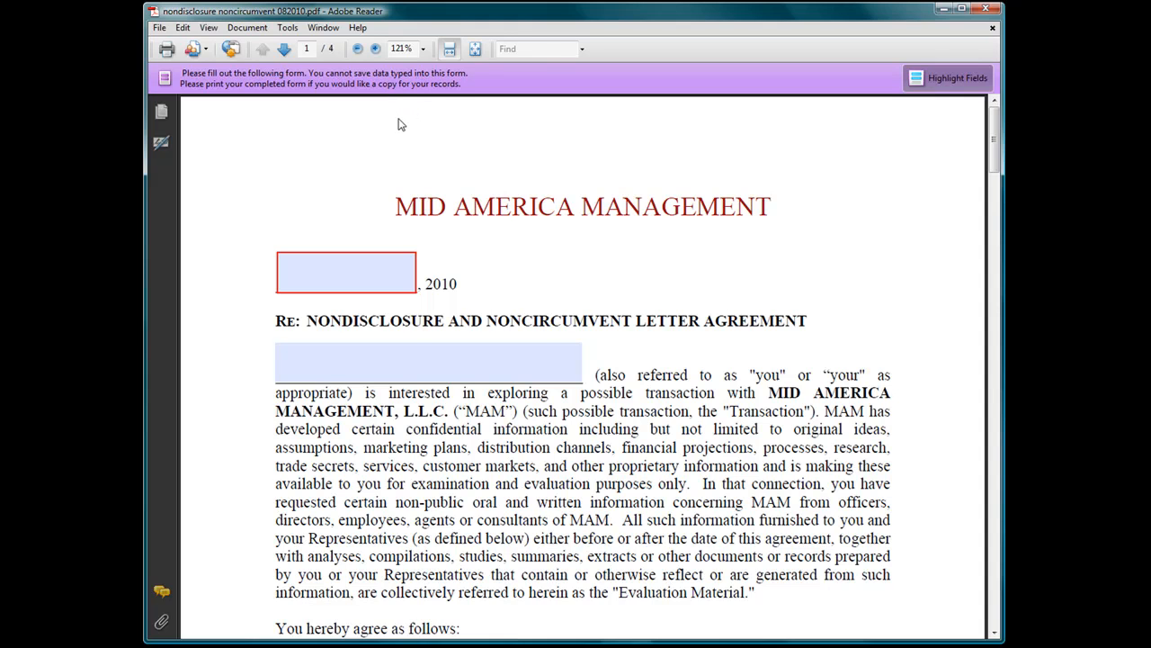
left_click(294, 264)
left_click(294, 288)
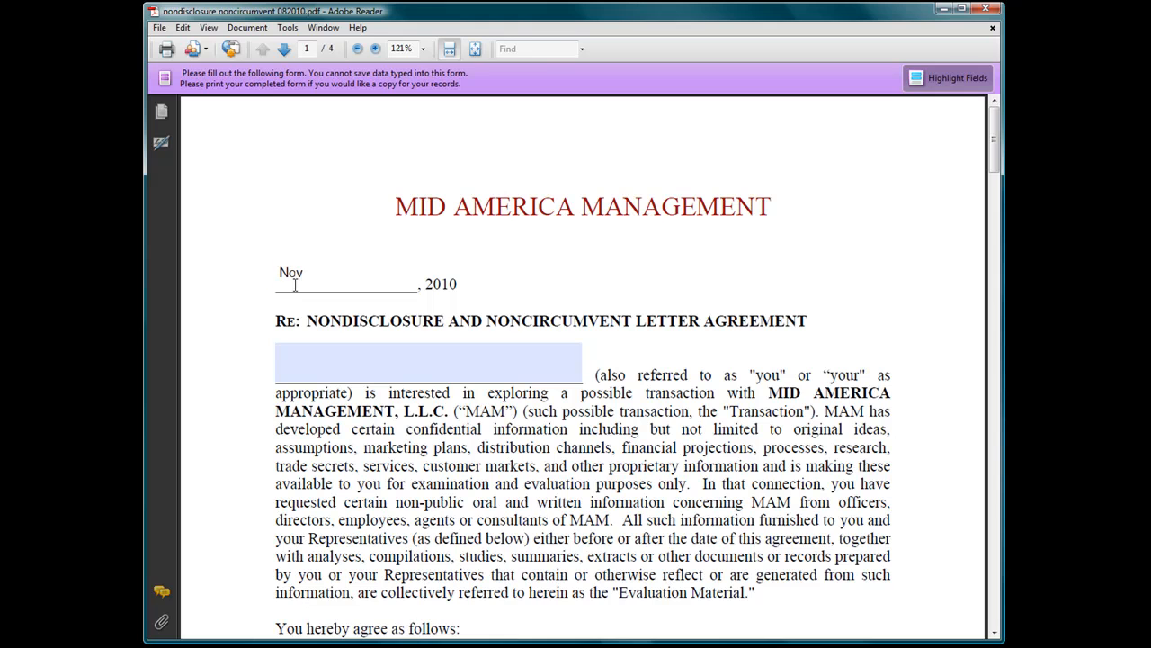
type("November 23")
Enter the recipient's full name below the date and scroll down to page 4.
left_click(339, 368)
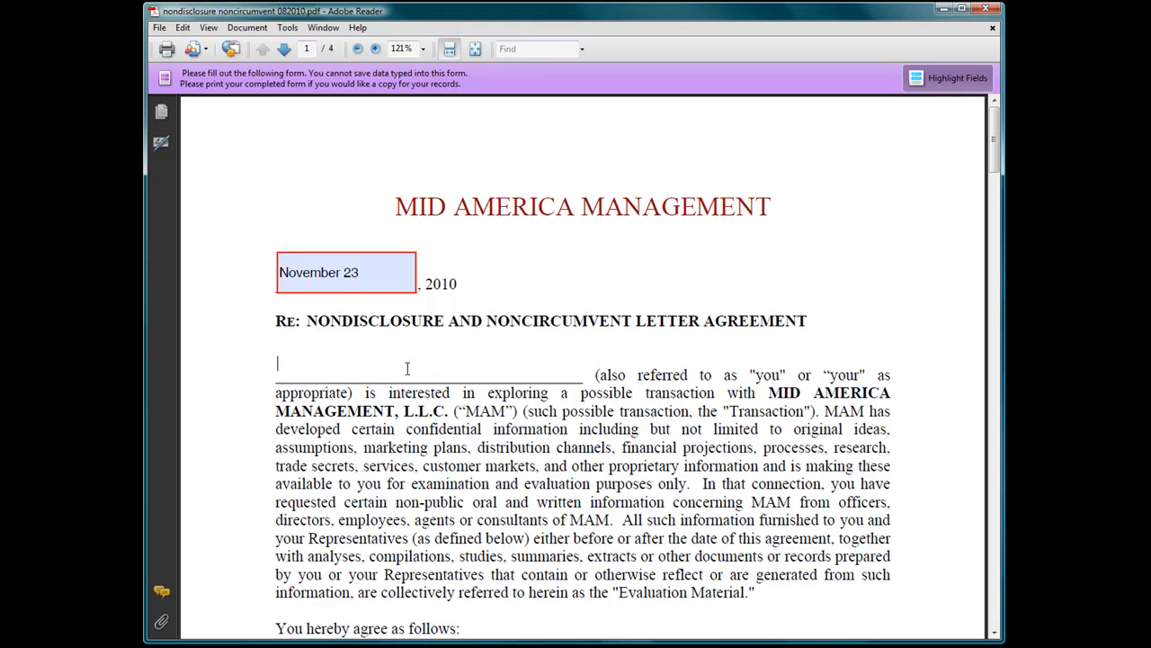
scroll(996, 149, "down", 10)
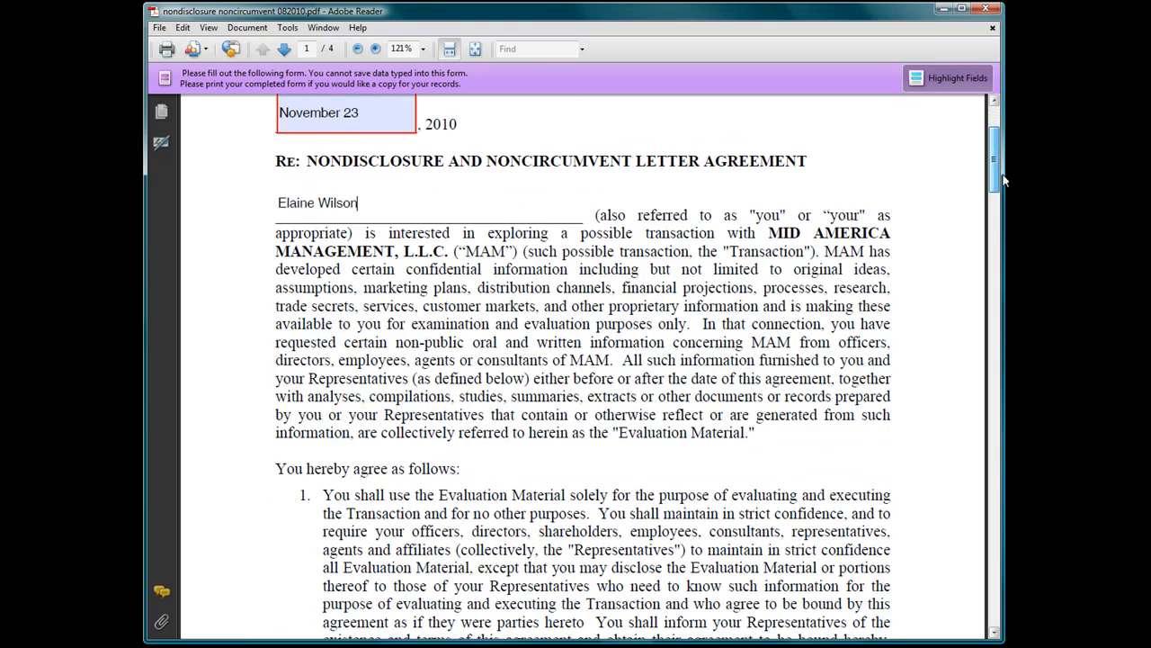
left_click_drag(996, 207, 997, 564)
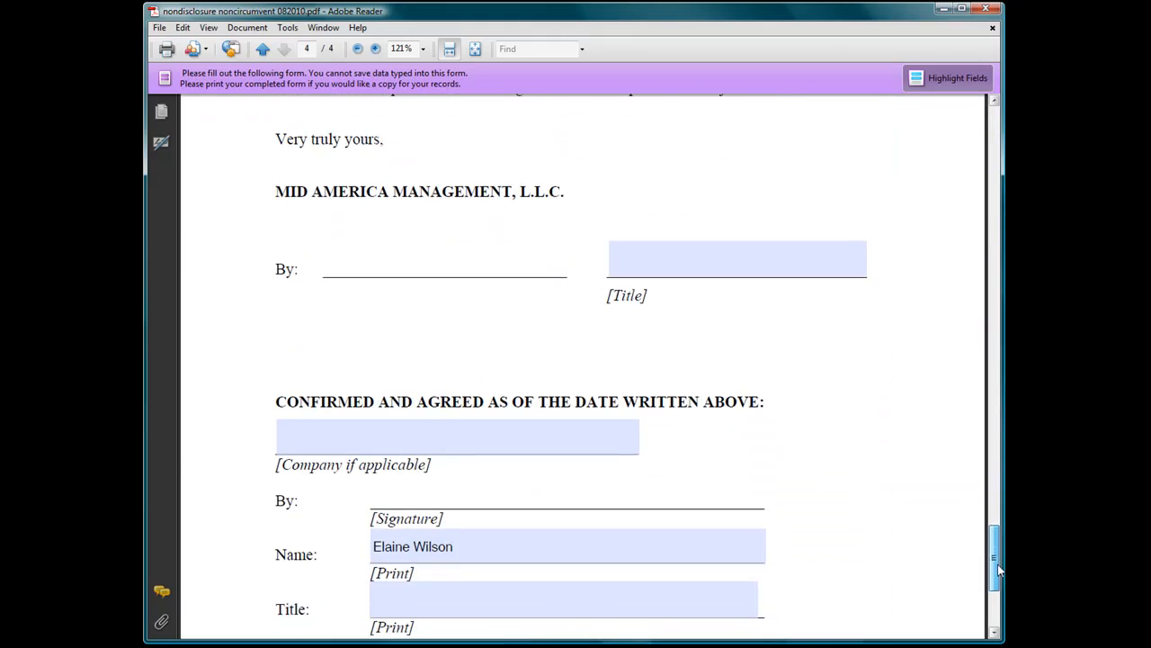
Enter title 'Admin' and company 'Mid America Management' in the first signature block.
left_click(639, 271)
type("Admin")
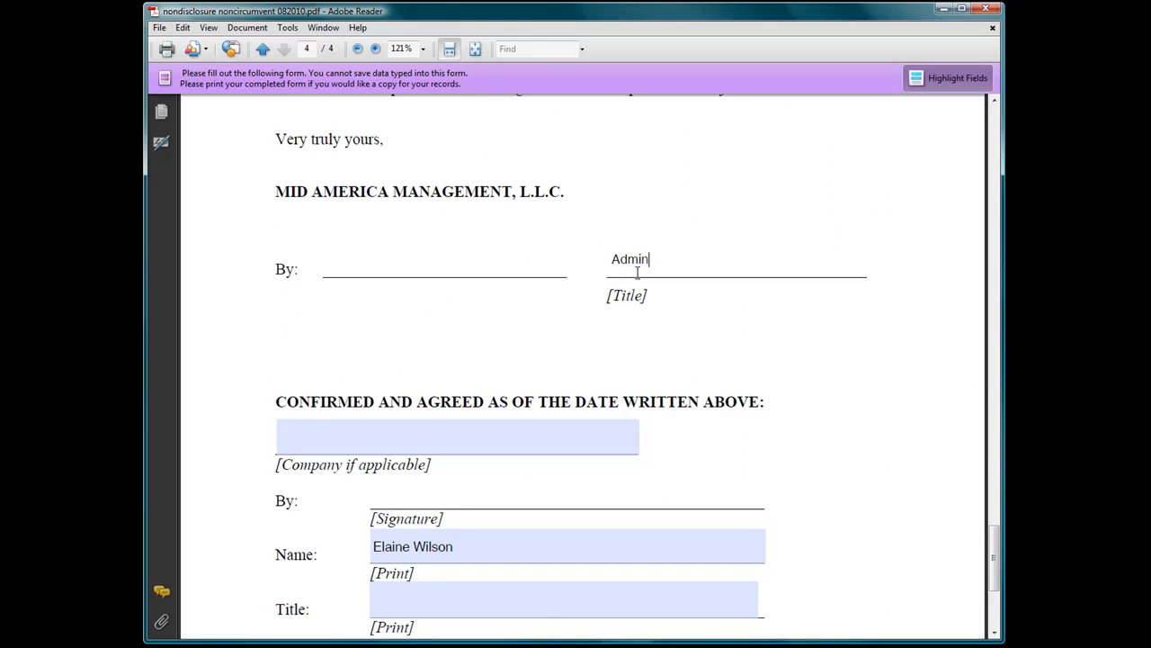
left_click(358, 446)
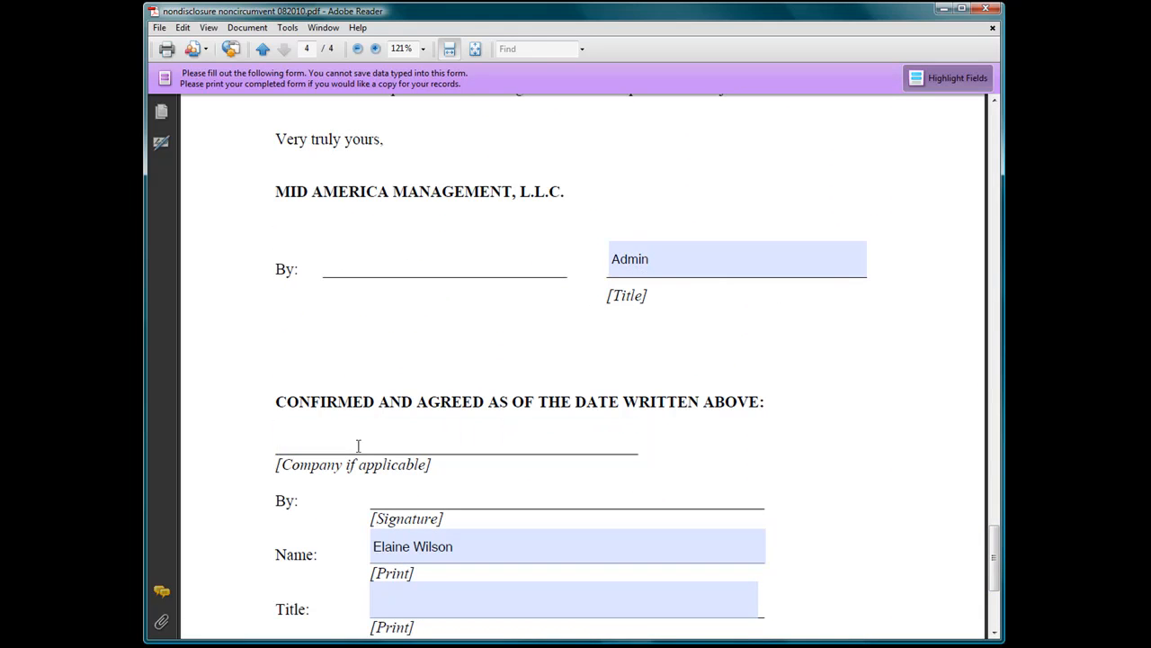
type("Mid america")
key("BackSpace")
key("BackSpace")
key("BackSpace")
key("BackSpace")
key("BackSpace")
key("BackSpace")
key("BackSpace")
type("America Management")
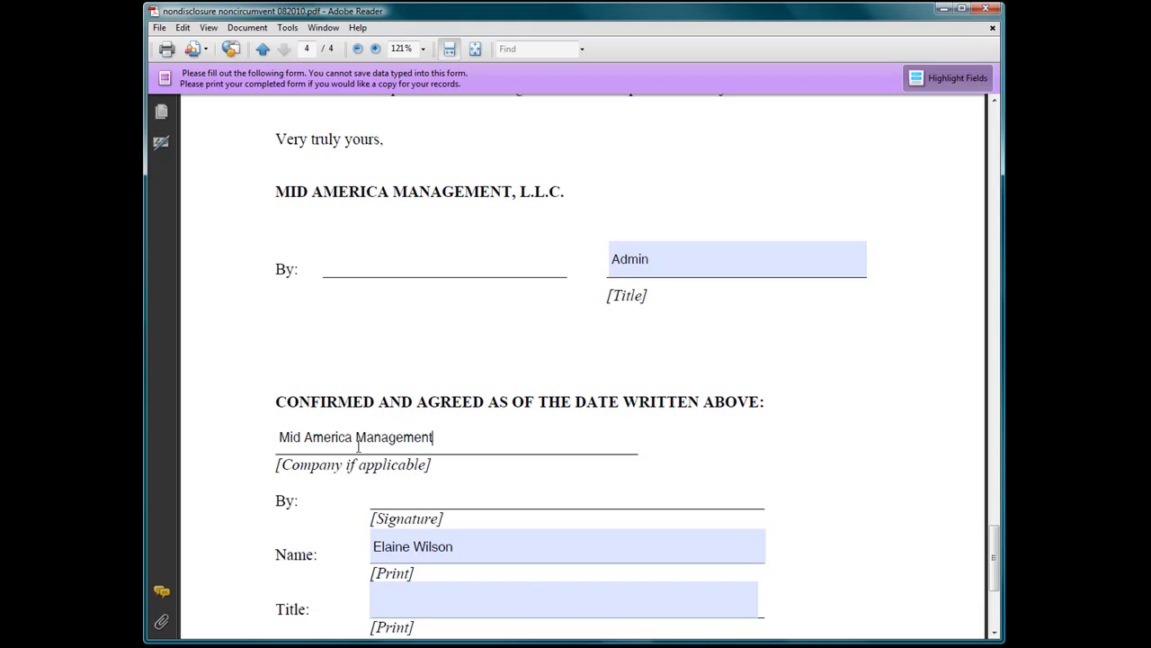
Fill the next title with 'Admin' and the two-line mailing address, then scroll back up.
key("Tab")
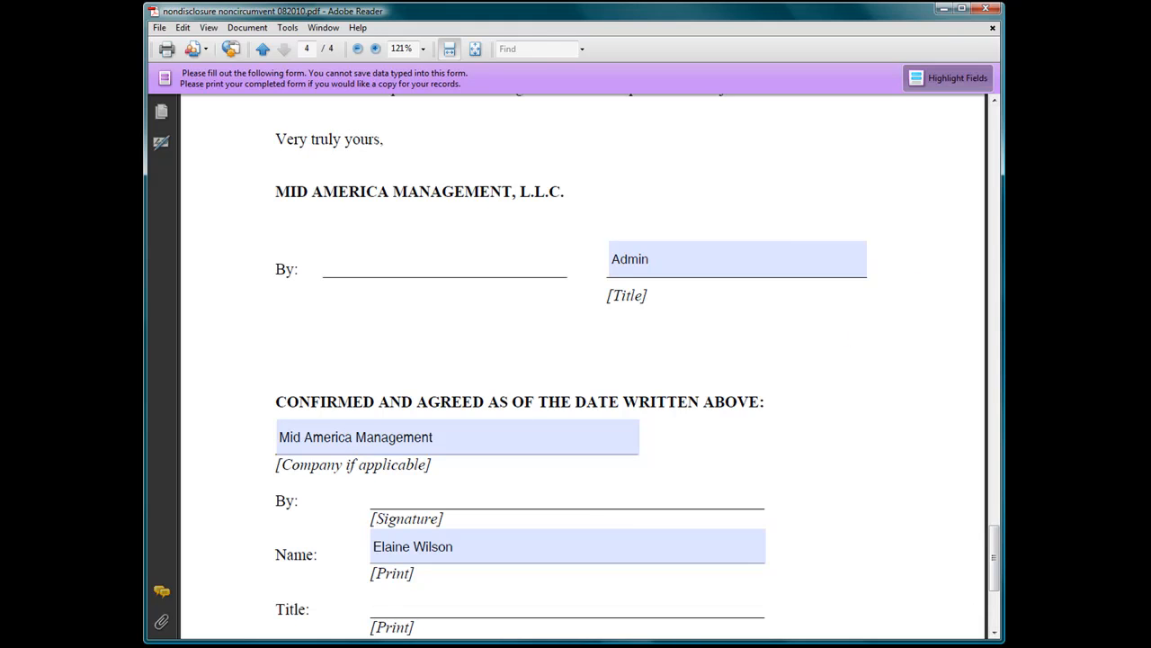
type("Admin")
key("Tab")
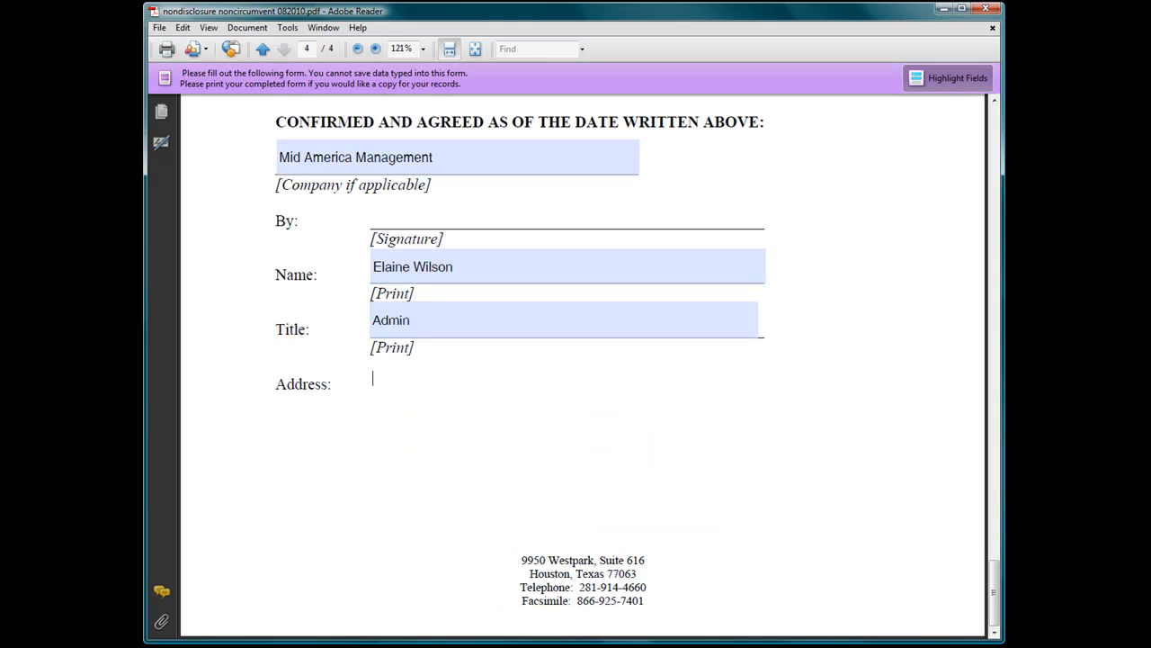
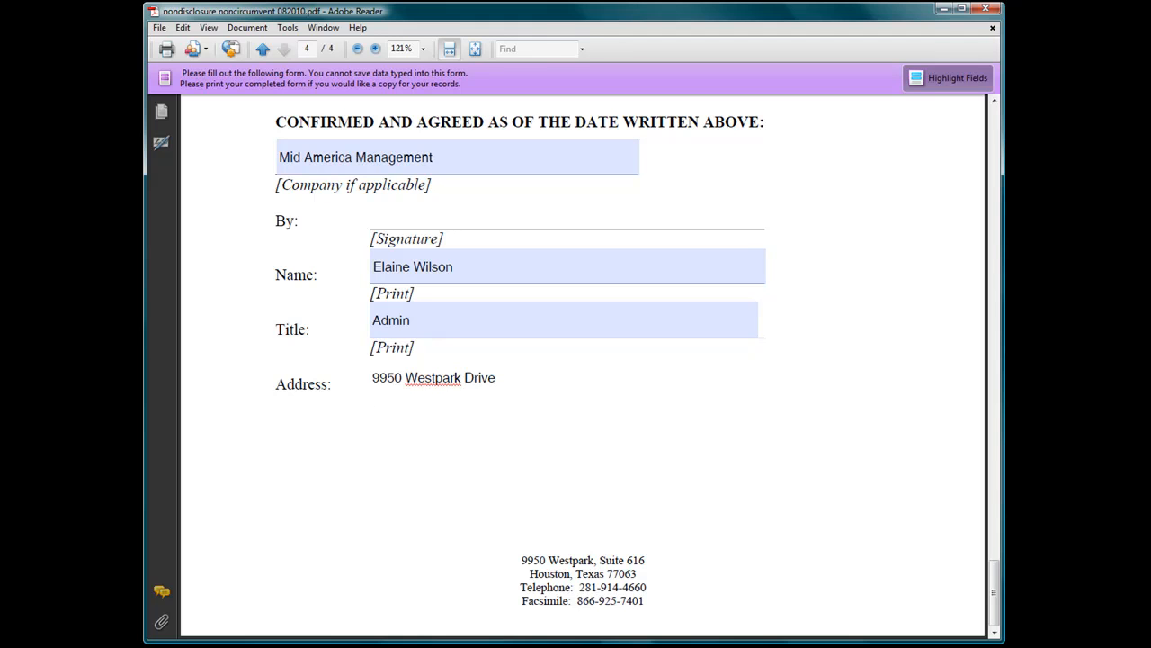
key("Return")
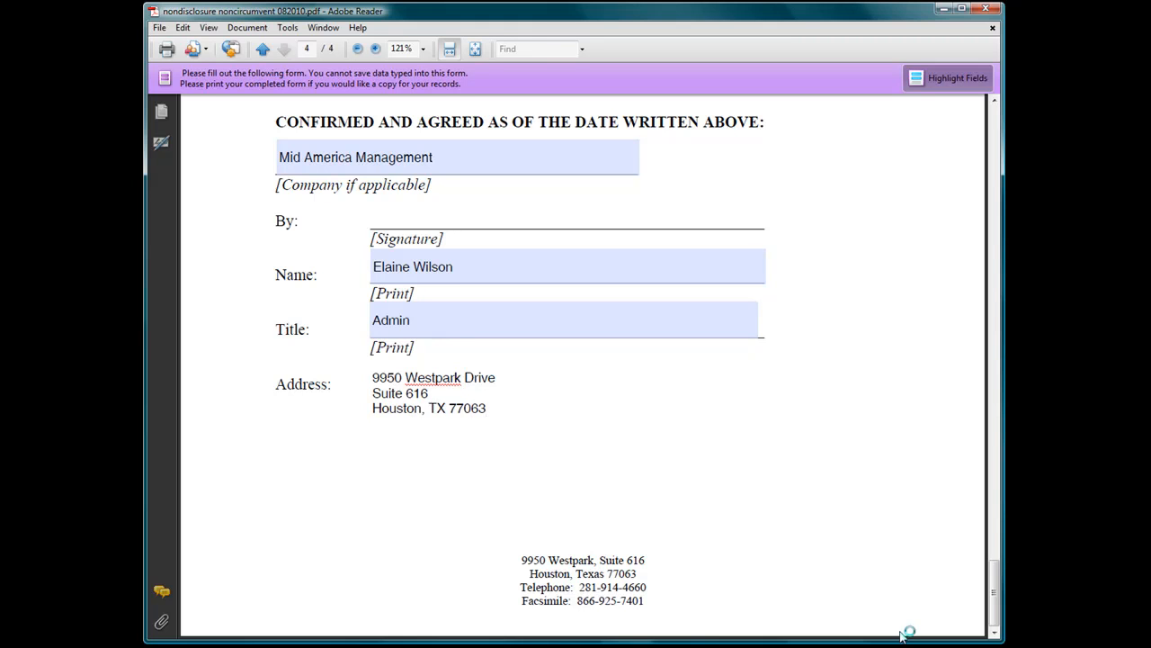
mouse_move(996, 576)
left_mouse_down()
mouse_move(1007, 135)
mouse_move(993, 108)
left_mouse_up()
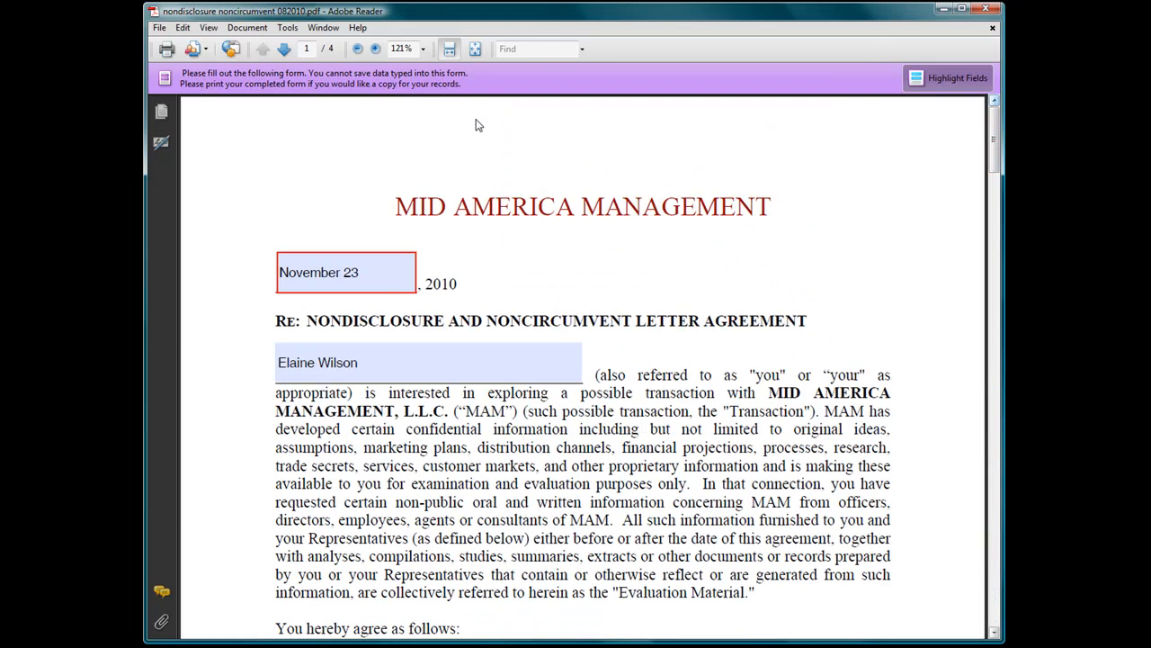
Print the filled form to PDF reDirect v2, saving it as 'nondisclosure noncircumvent 082010 New.pdf'.
left_click(159, 27)
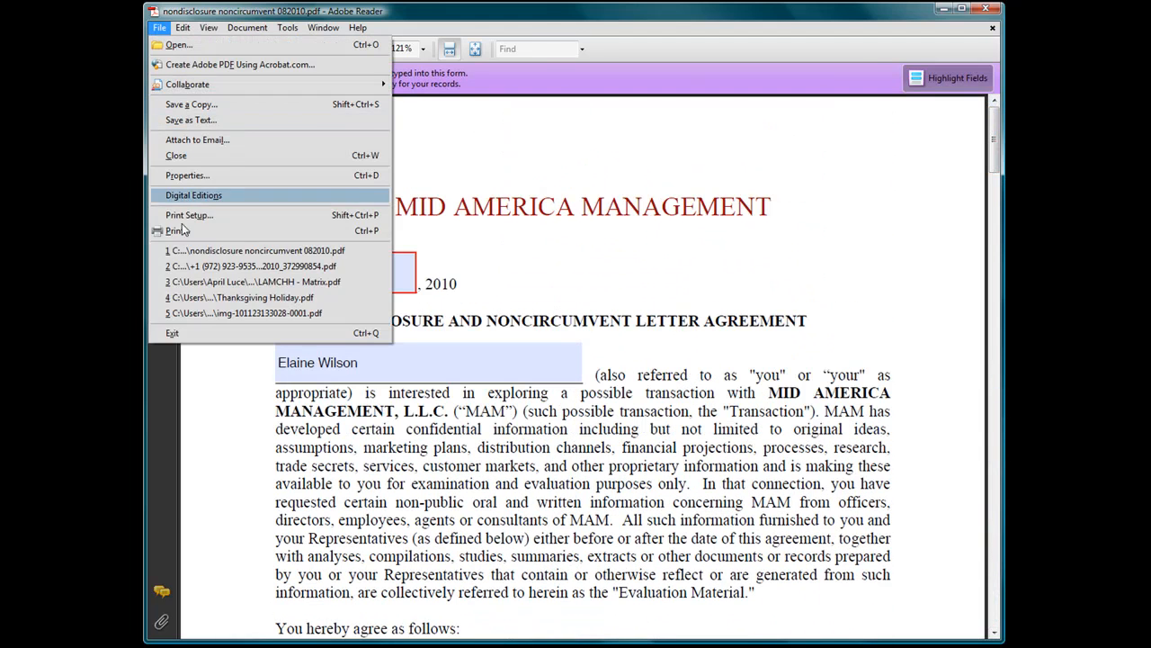
left_click(186, 104)
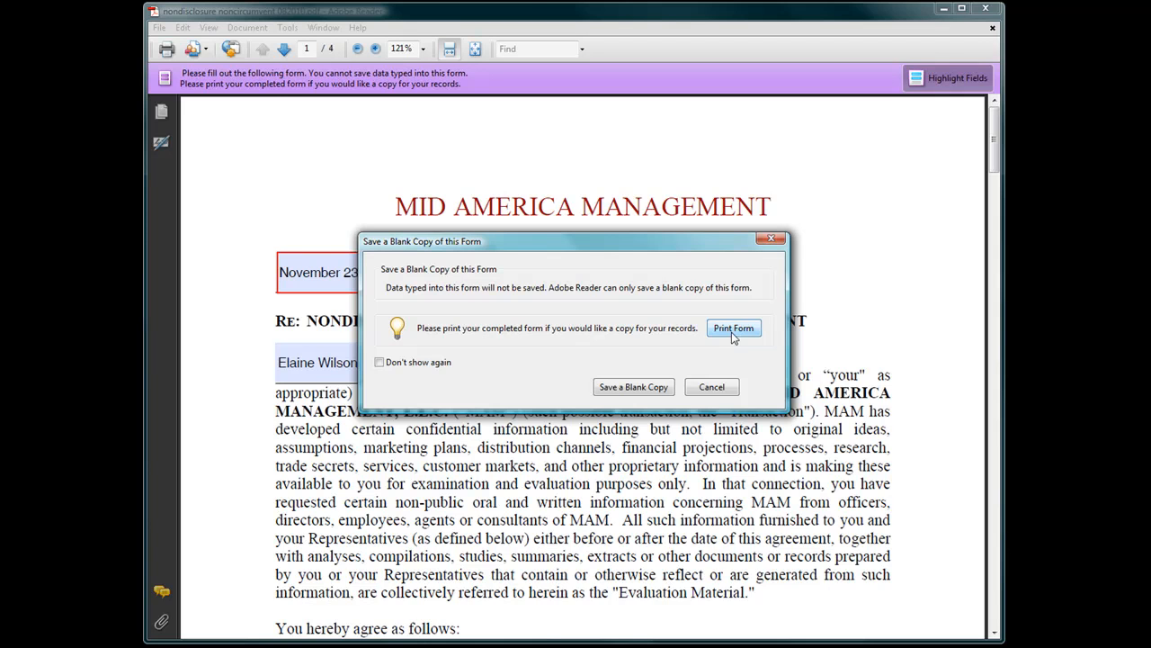
left_click(732, 329)
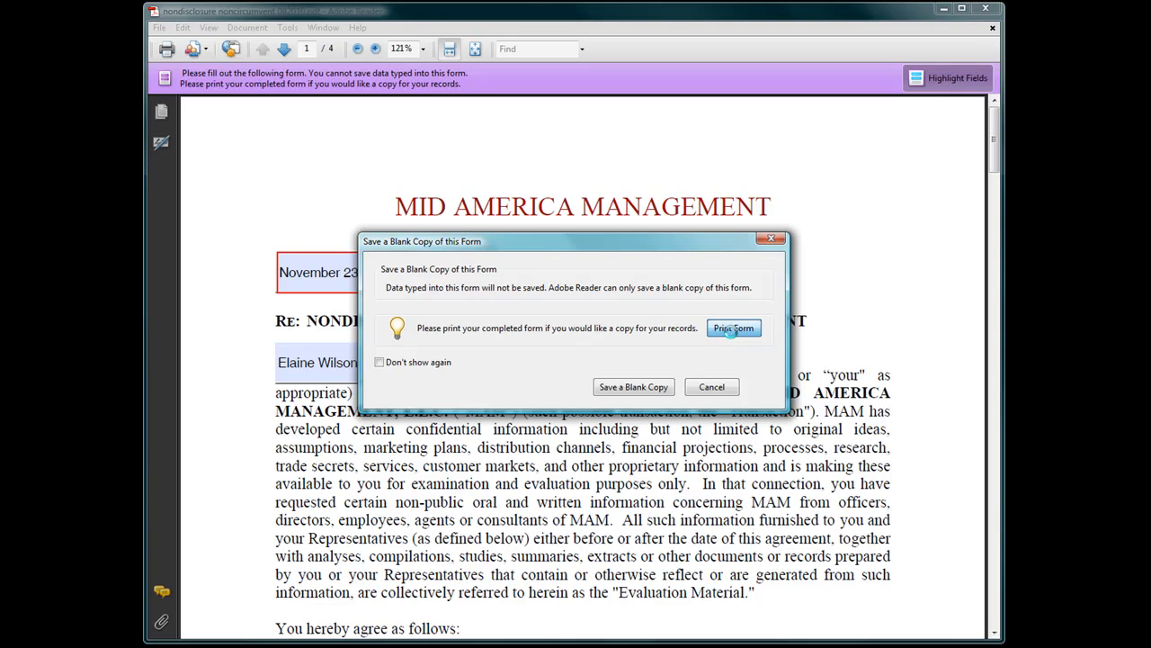
left_click(657, 196)
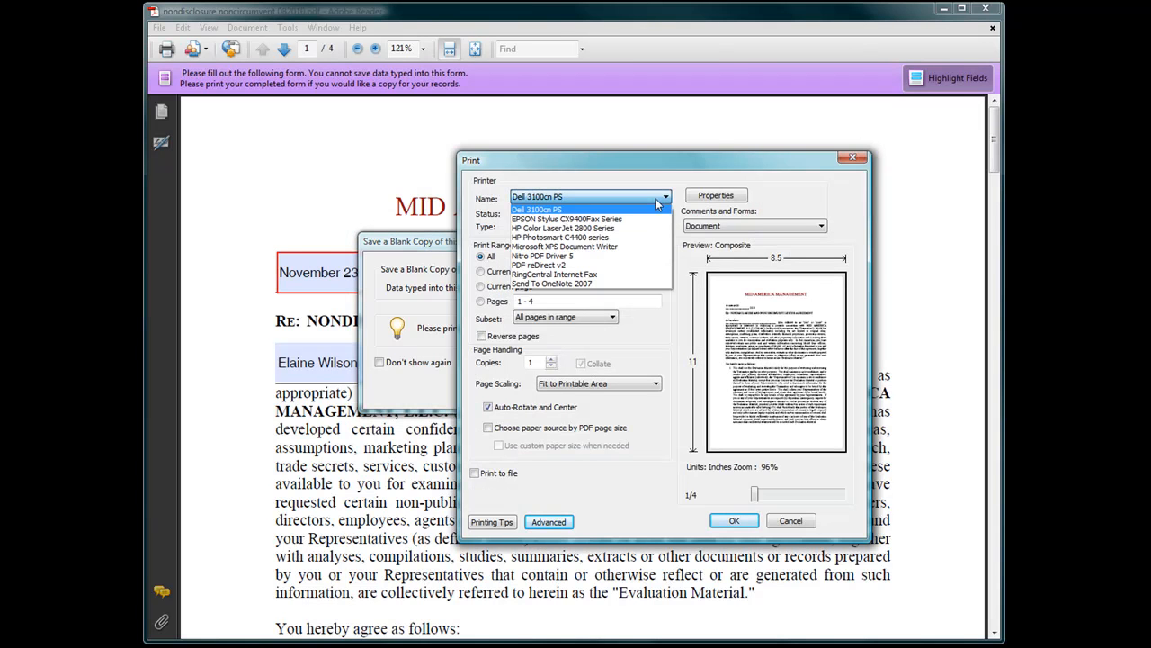
left_click(620, 266)
left_click(732, 521)
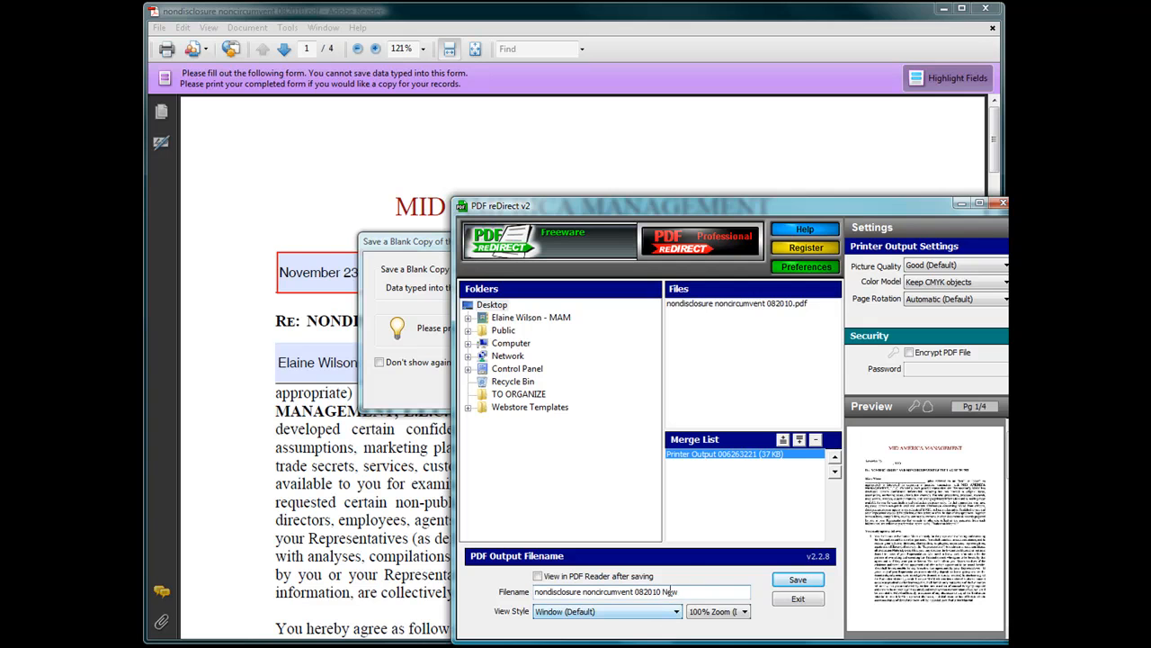
left_click(797, 581)
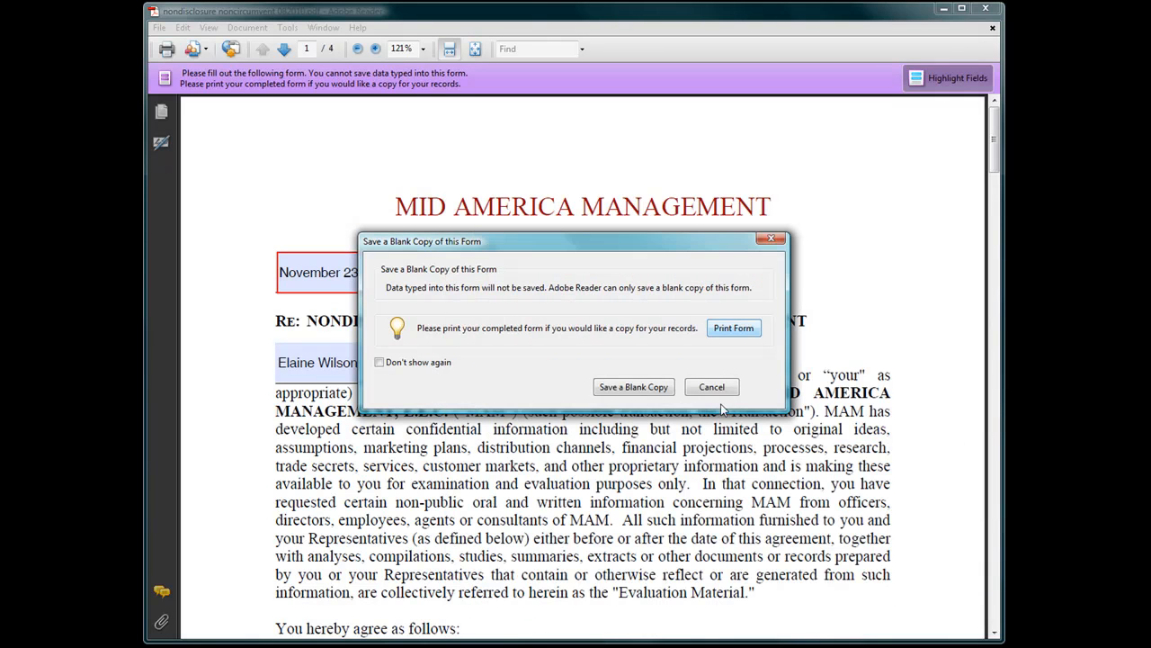
left_click(705, 389)
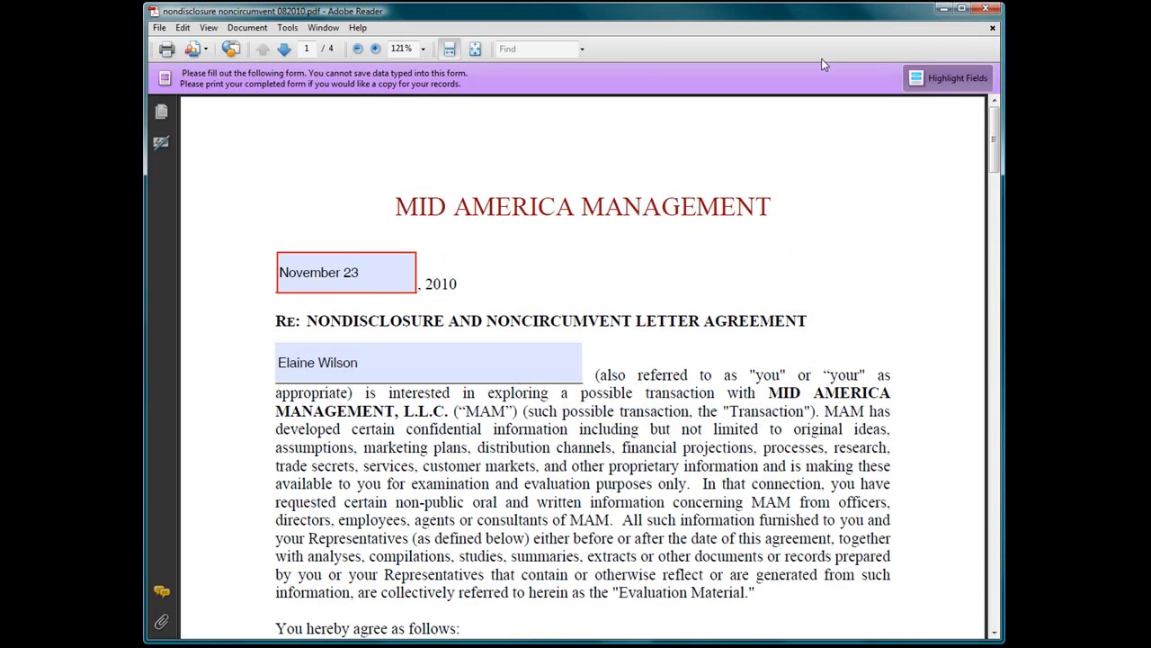
left_click(945, 8)
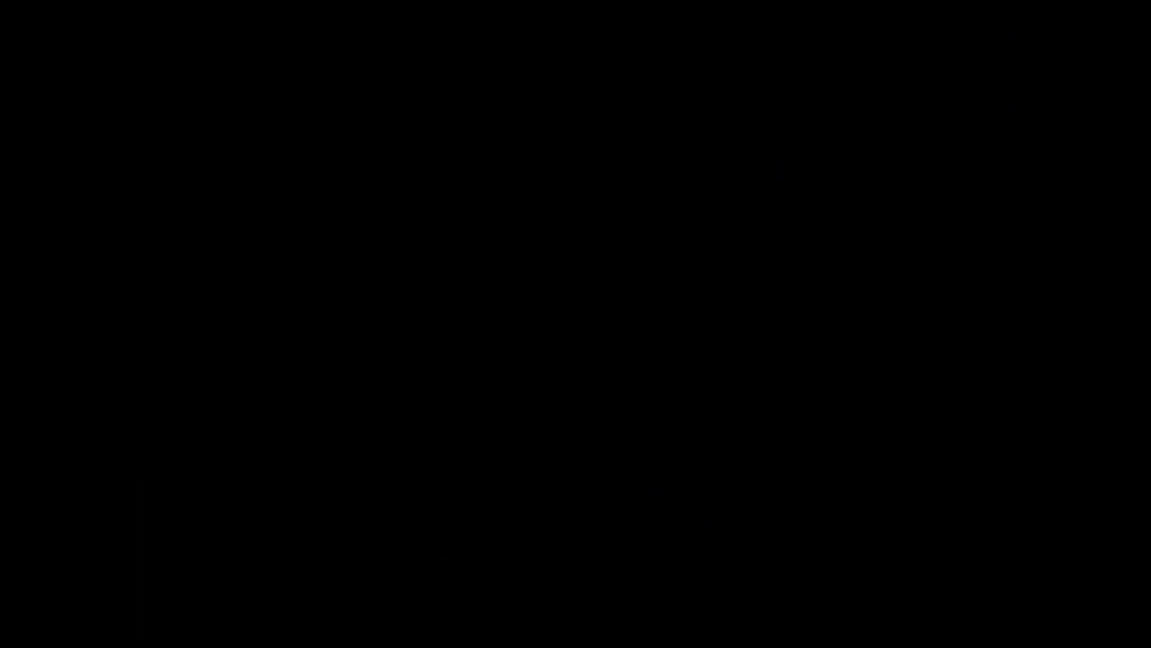
Open 'nondisclosure noncircumvent 082010 New.pdf' from the desktop and scroll through its flattened pages.
double_click(440, 225)
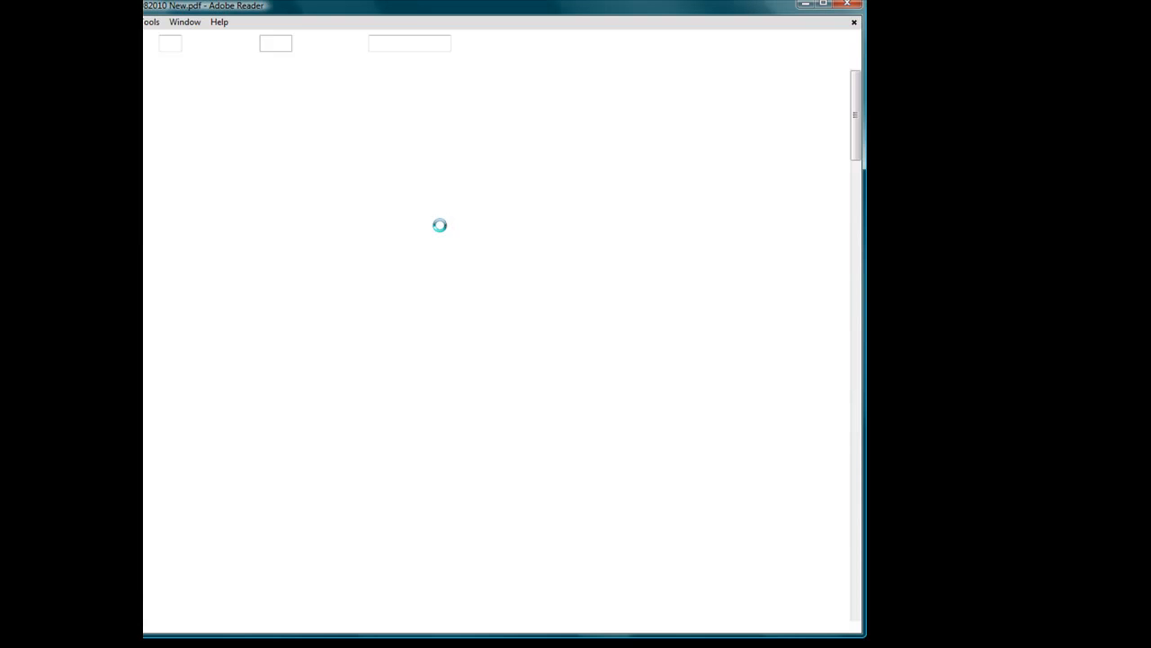
left_click_drag(396, 7, 529, 7)
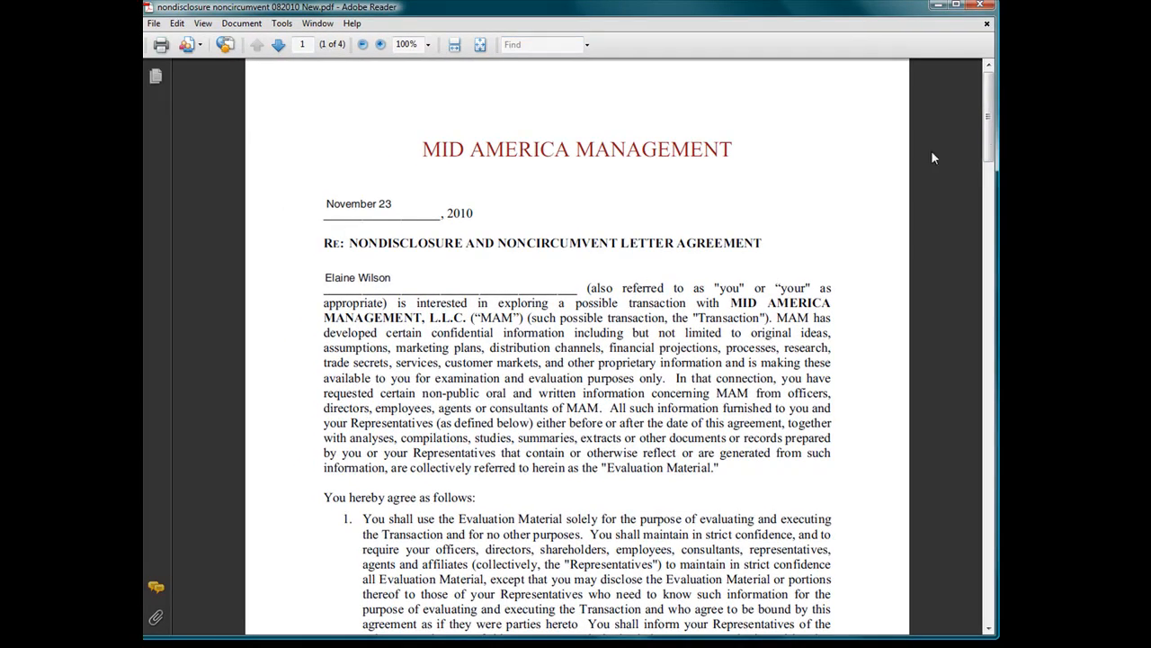
left_click_drag(989, 160, 988, 592)
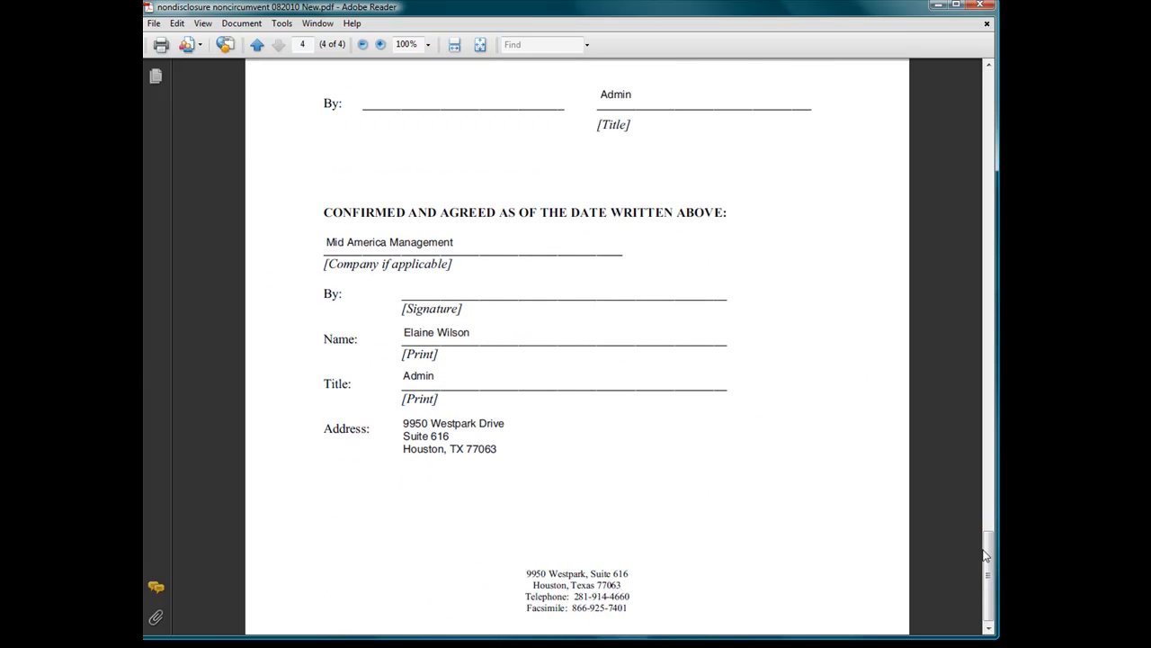
left_click_drag(986, 555, 998, 76)
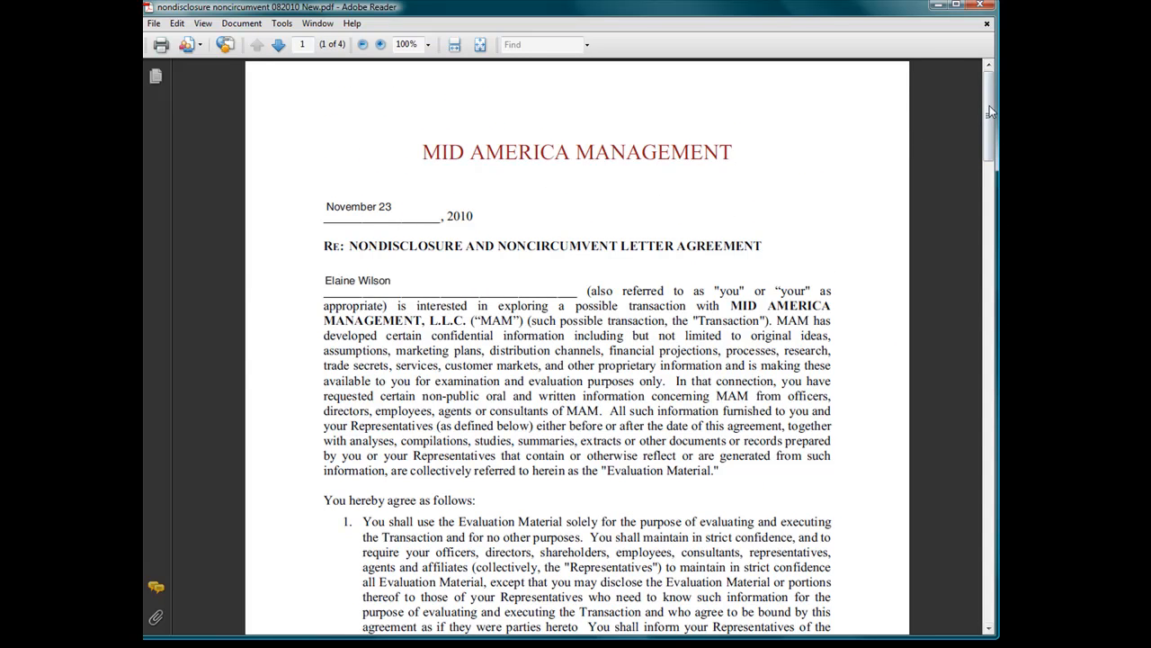
left_click_drag(989, 146, 994, 270)
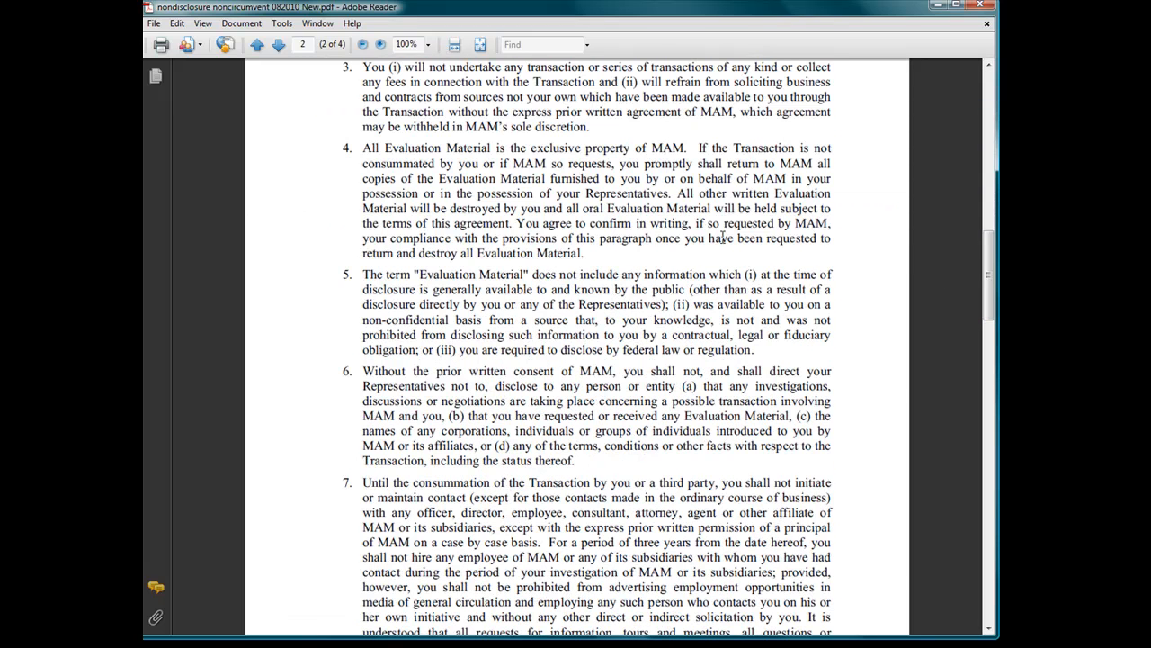
mouse_move(993, 269)
left_mouse_down()
mouse_move(984, 564)
mouse_move(998, 393)
mouse_move(989, 99)
left_mouse_up()
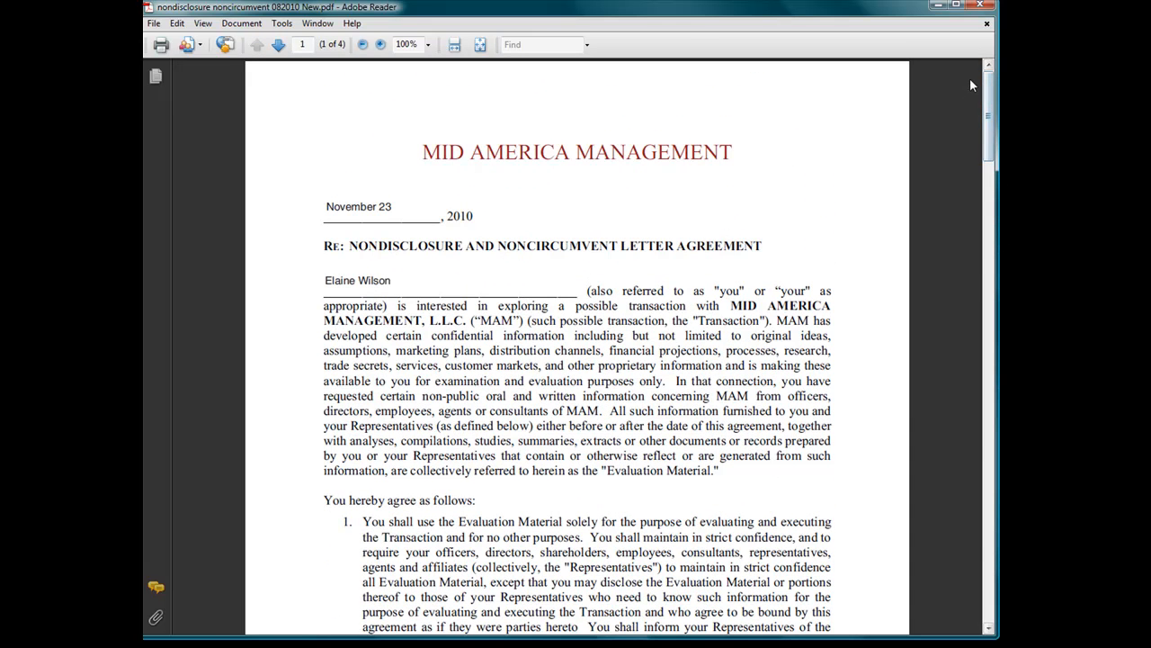